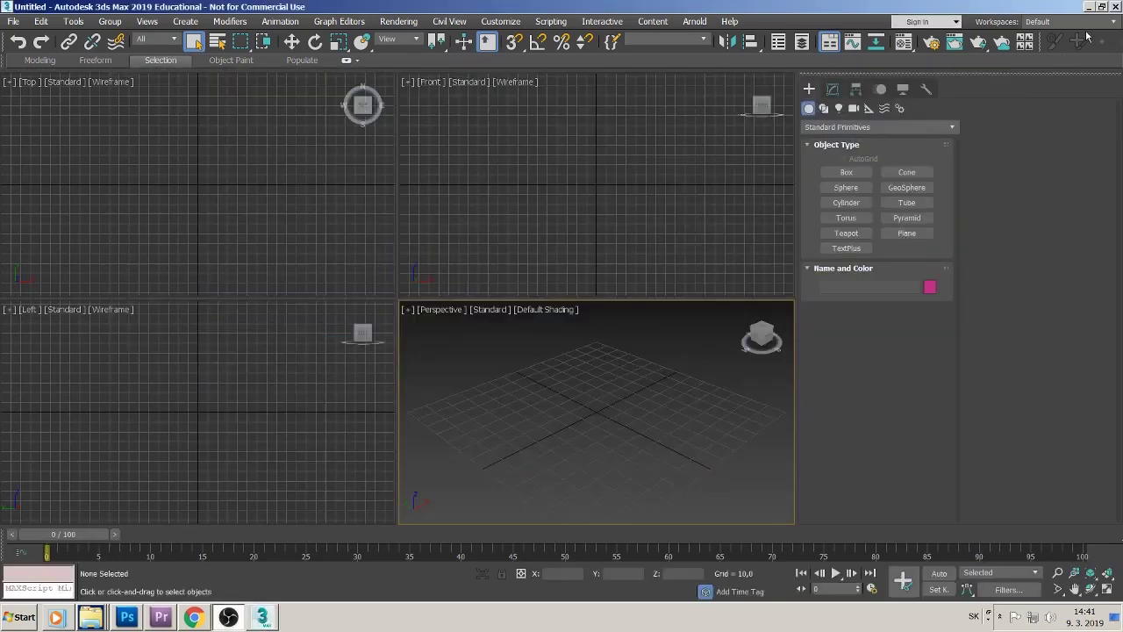
Keep the Default workspace and maximize the Perspective viewport with Alt+W
left_click(1113, 23)
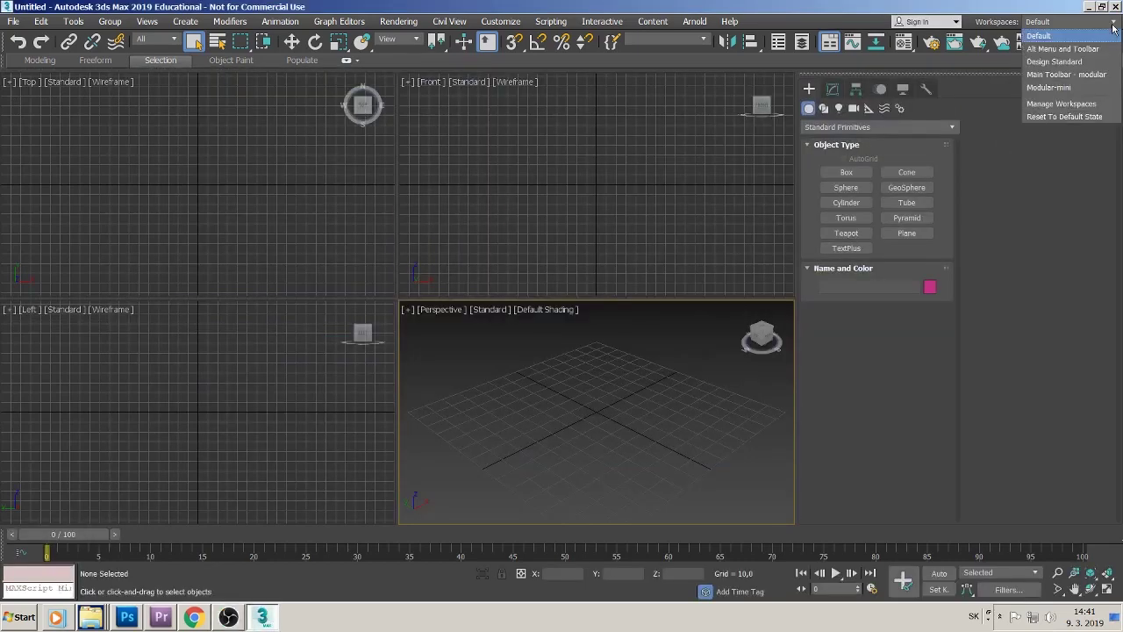
left_click(1044, 37)
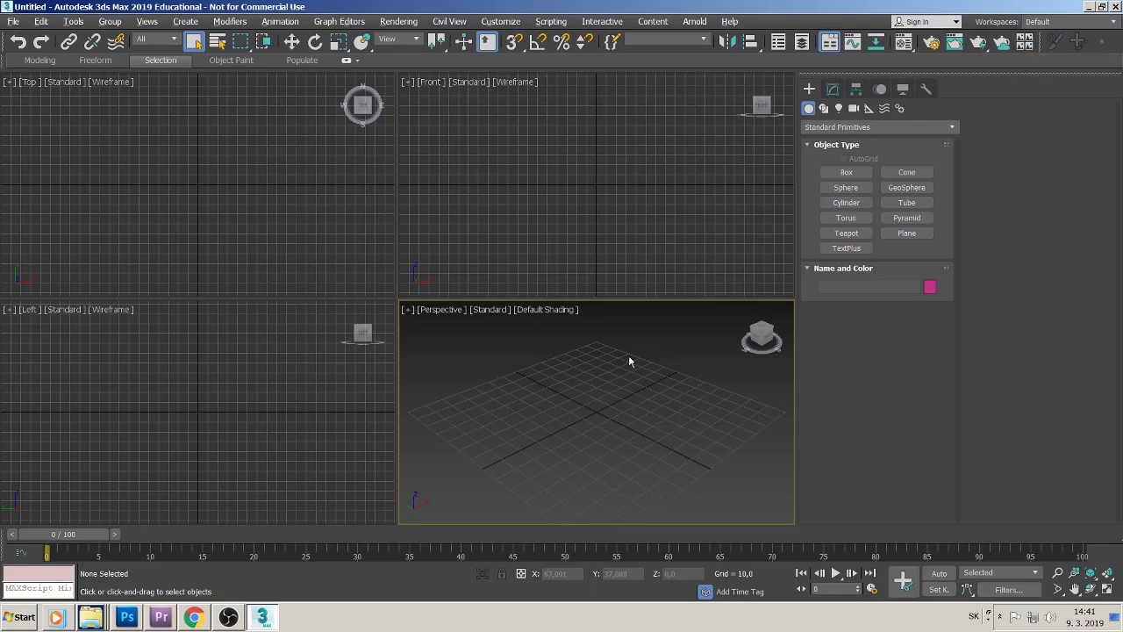
key("alt+w")
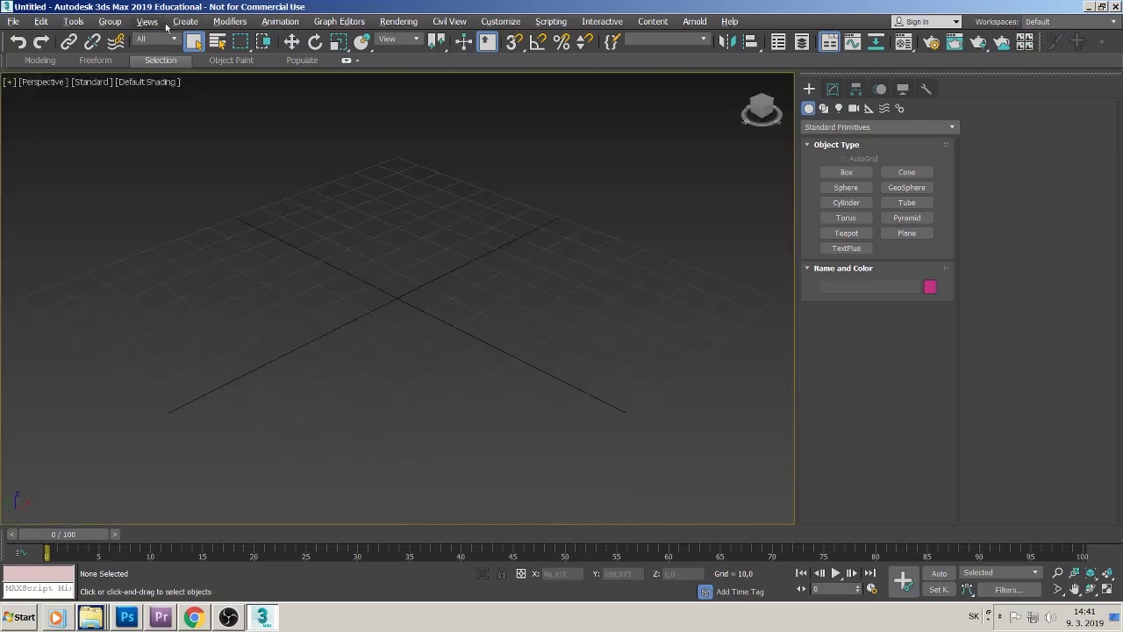
Set Scene Undo Levels to 120 on the General tab of Preferences
left_click(42, 21)
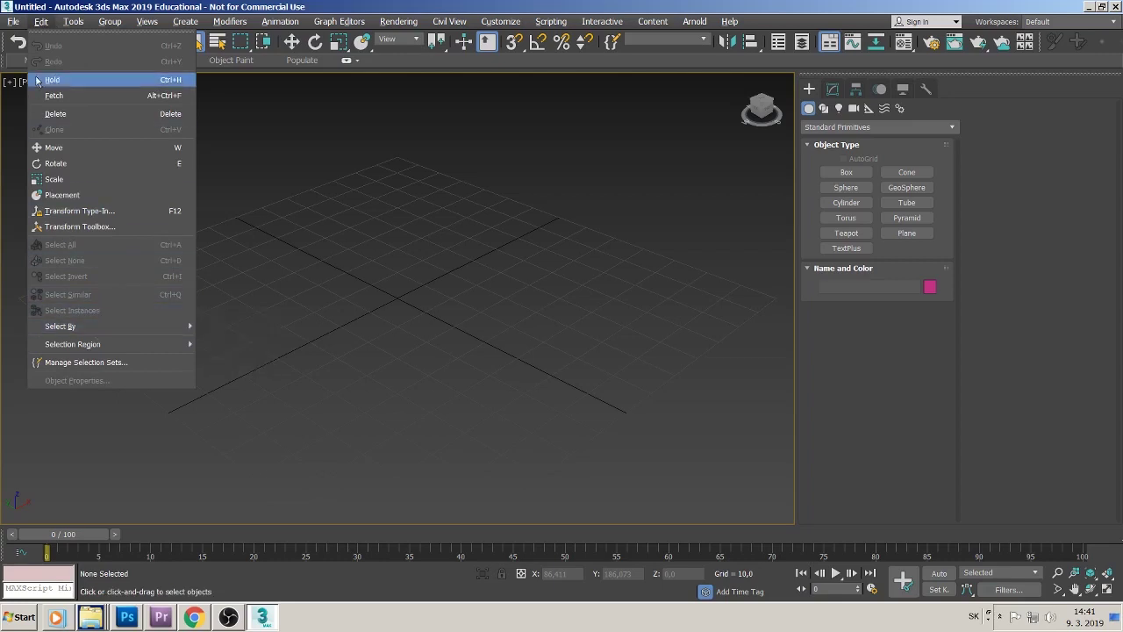
left_click(42, 21)
left_click(13, 21)
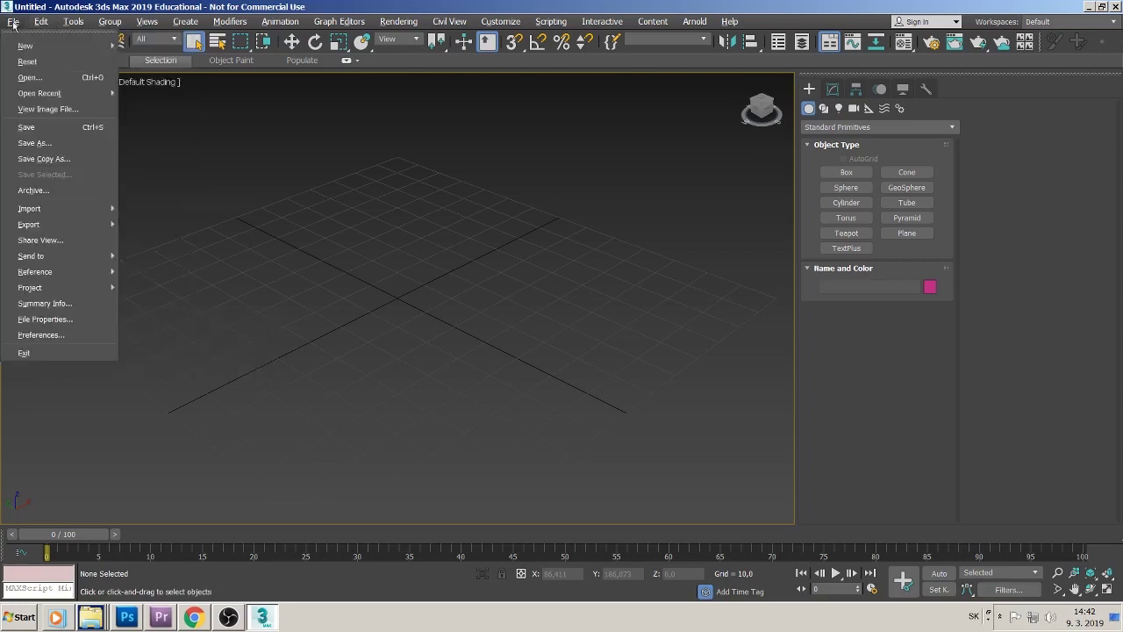
left_click(53, 334)
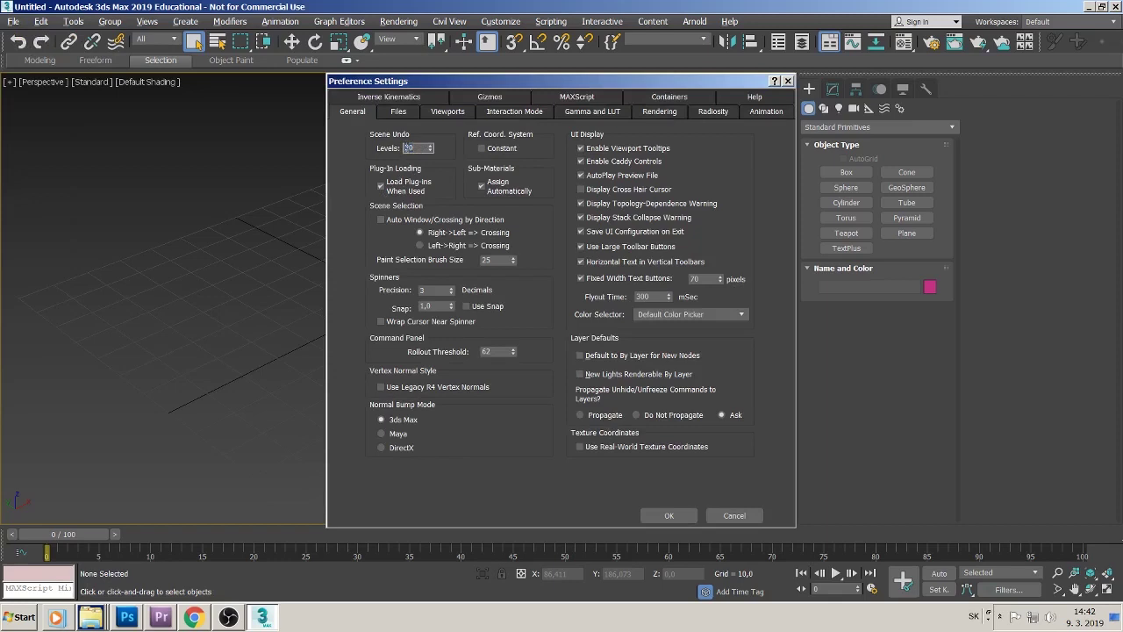
type("1")
type("5")
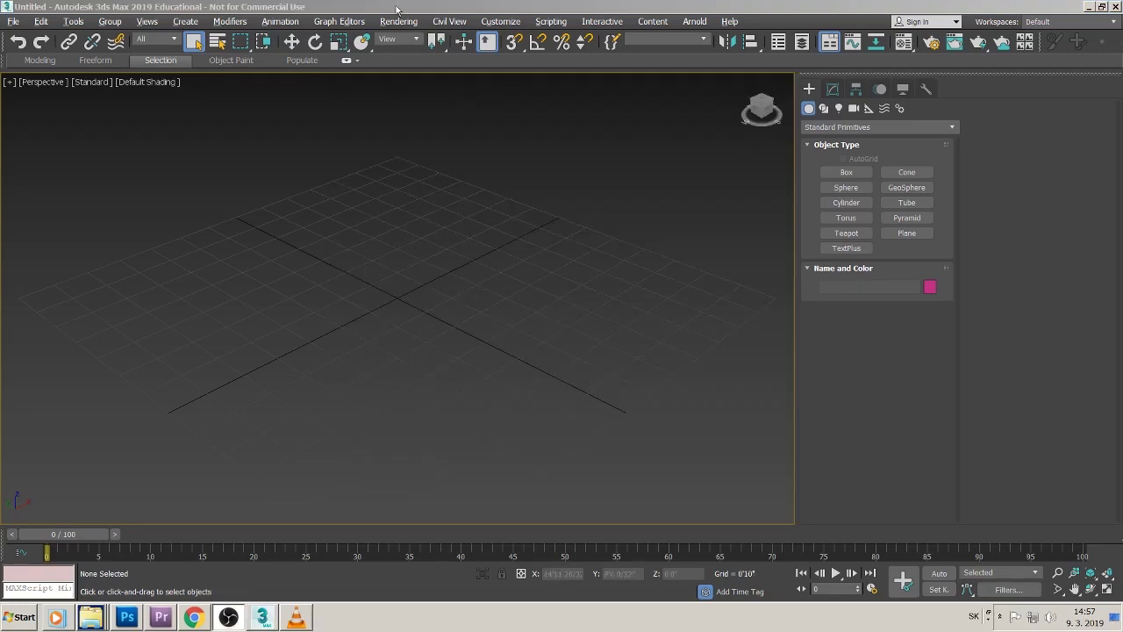
Set the system unit scale to Centimeters in Units Setup
left_click(496, 23)
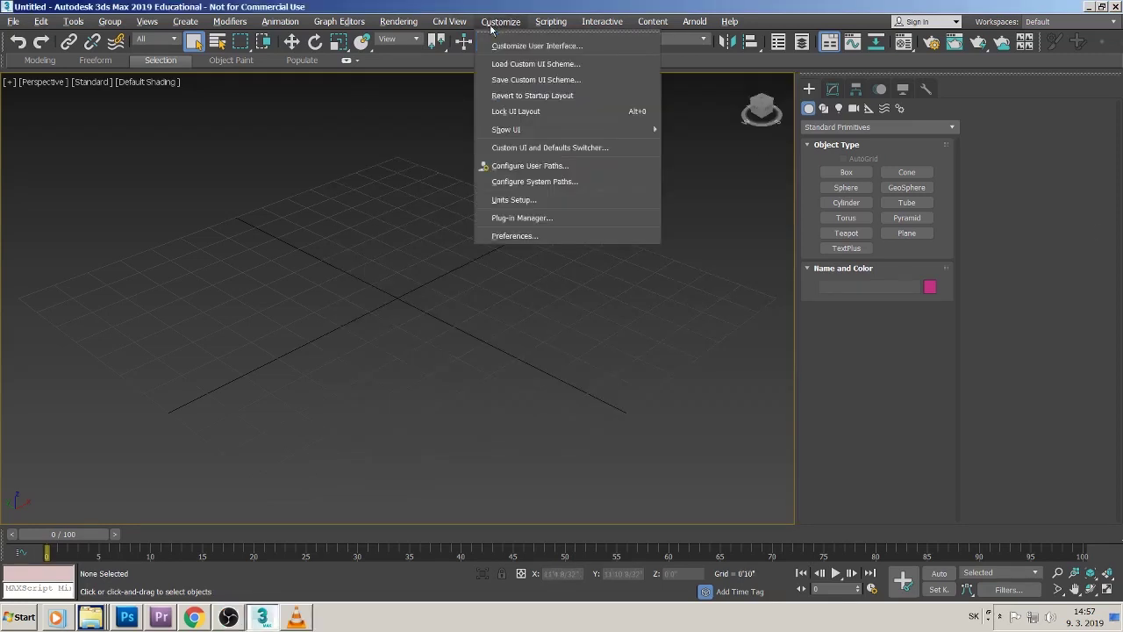
left_click(550, 199)
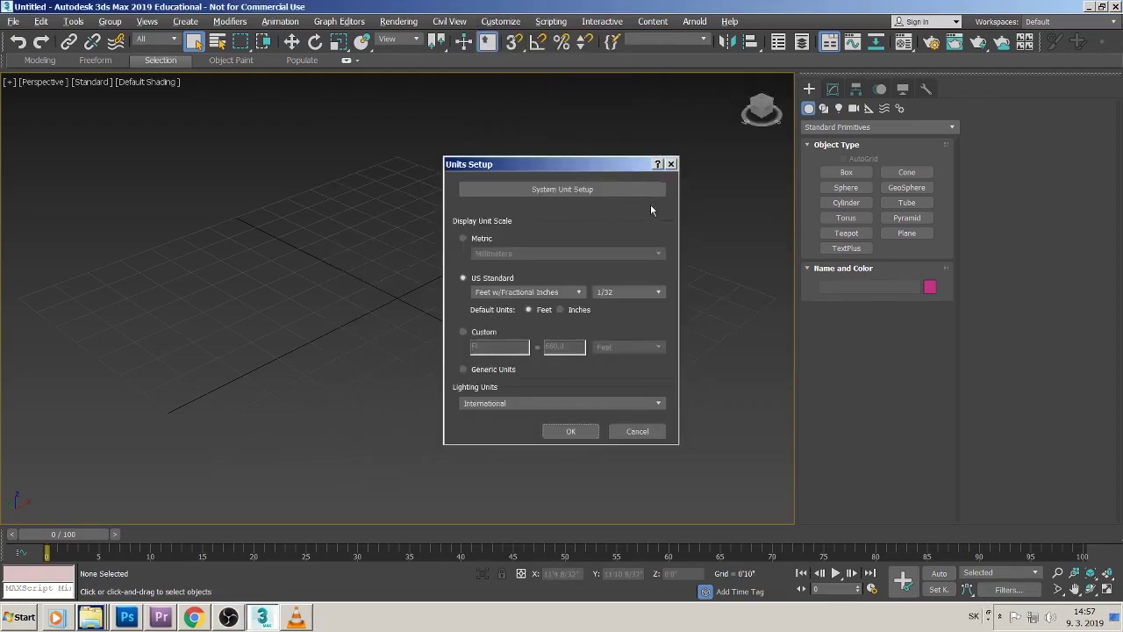
left_click(637, 189)
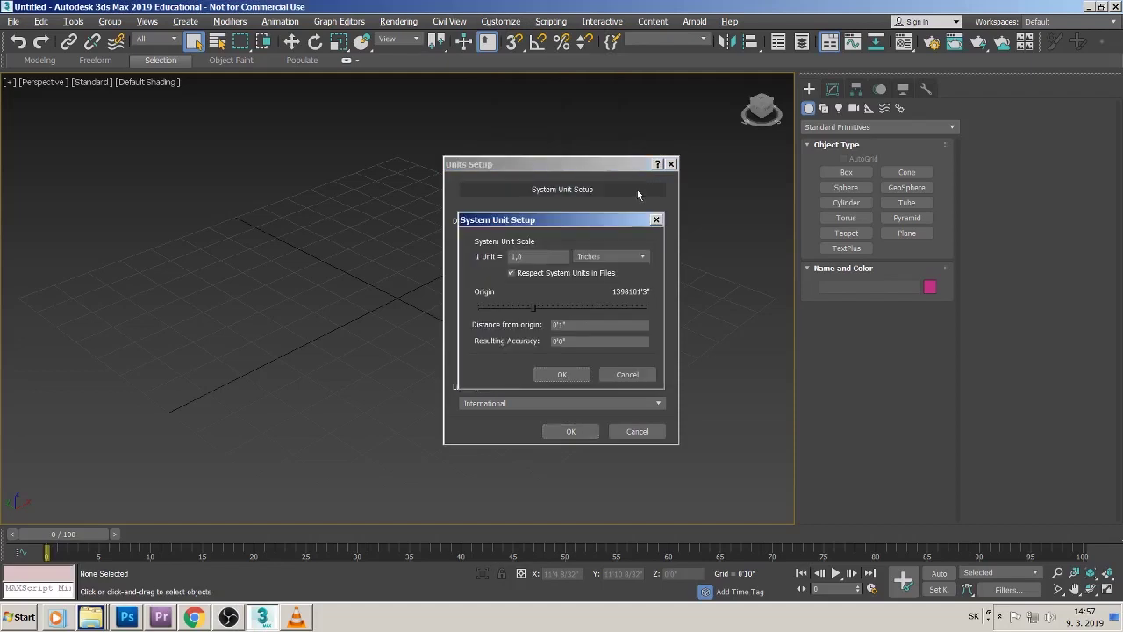
left_click(642, 260)
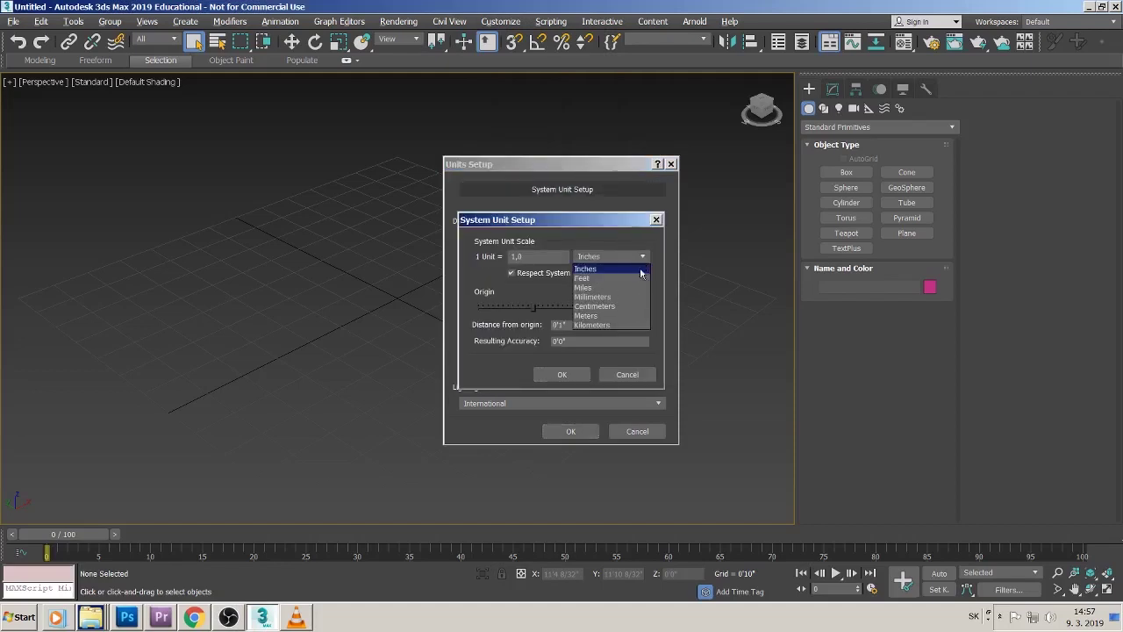
left_click(601, 306)
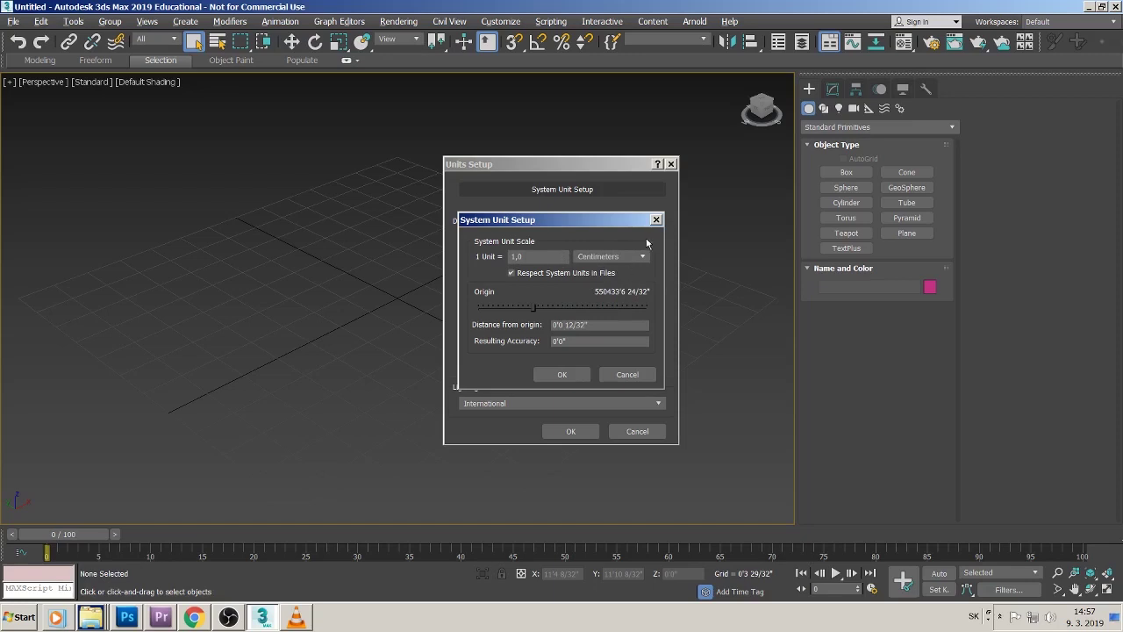
left_click(566, 372)
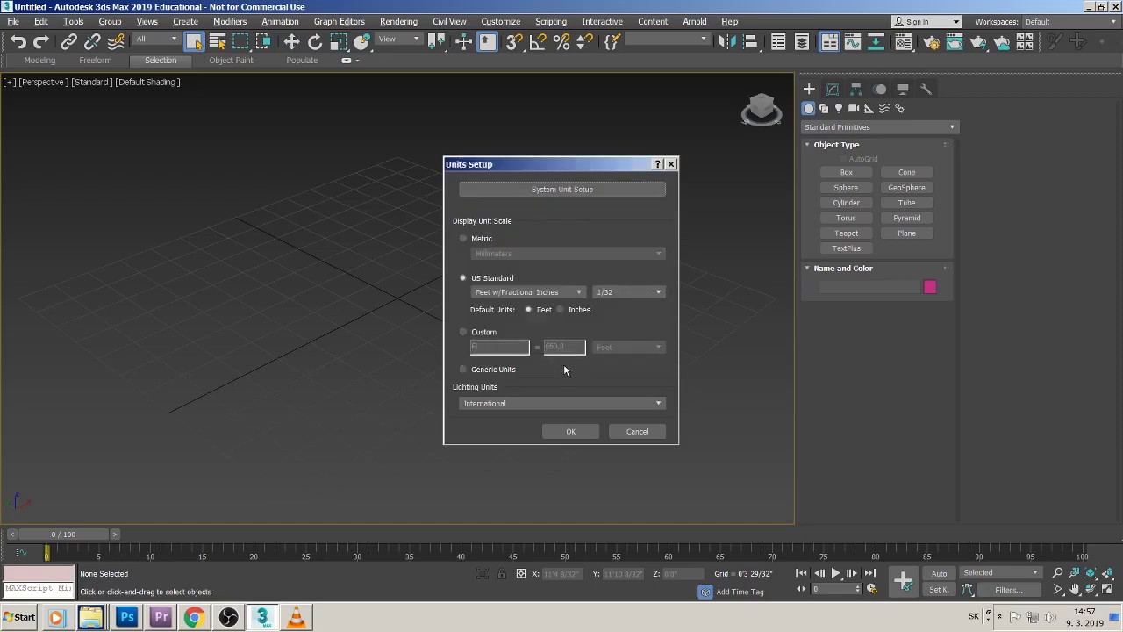
Set the display units to Metric Centimeters and apply the units settings
left_click(462, 238)
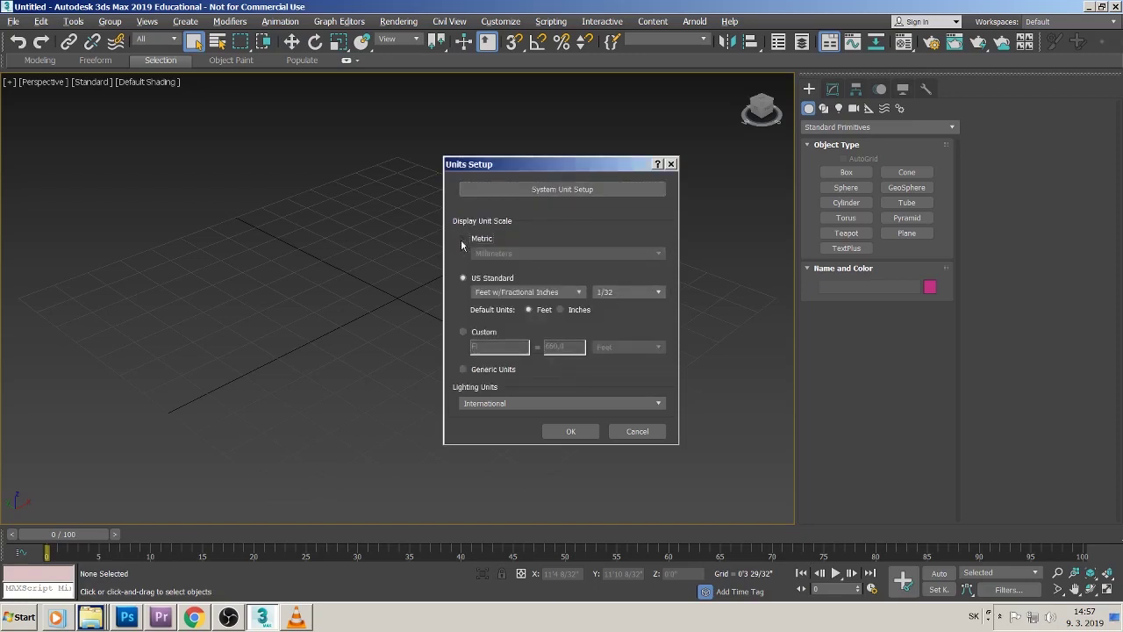
left_click(655, 251)
left_click(521, 276)
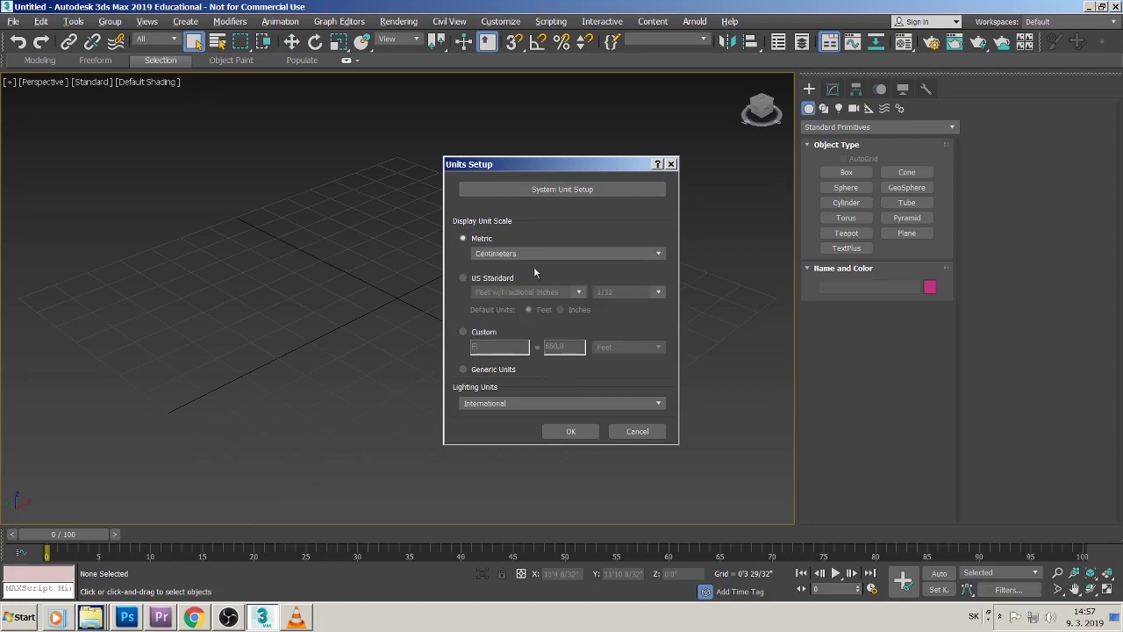
left_click(581, 433)
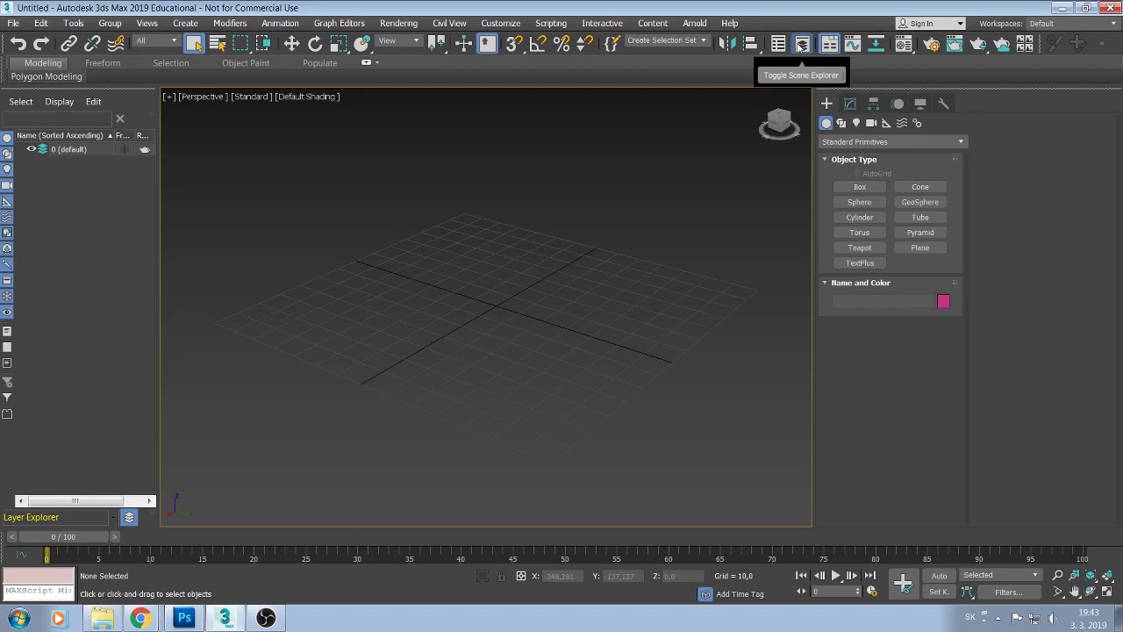
Show the Scene Explorer panel, then switch to the Chrome window
left_click(799, 46)
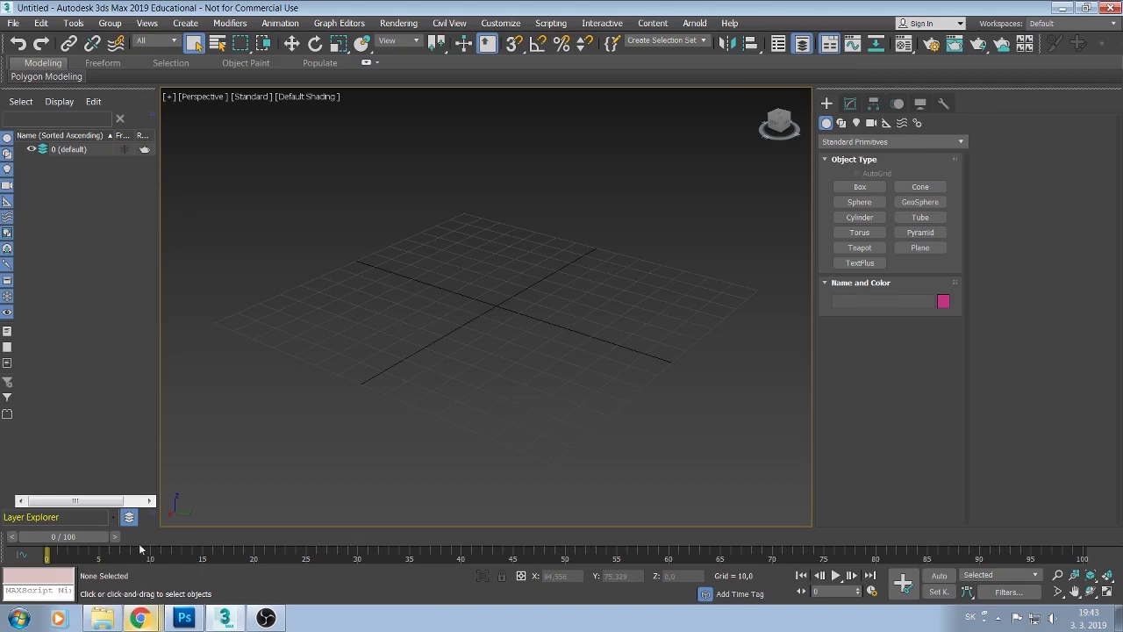
key("alt+Tab")
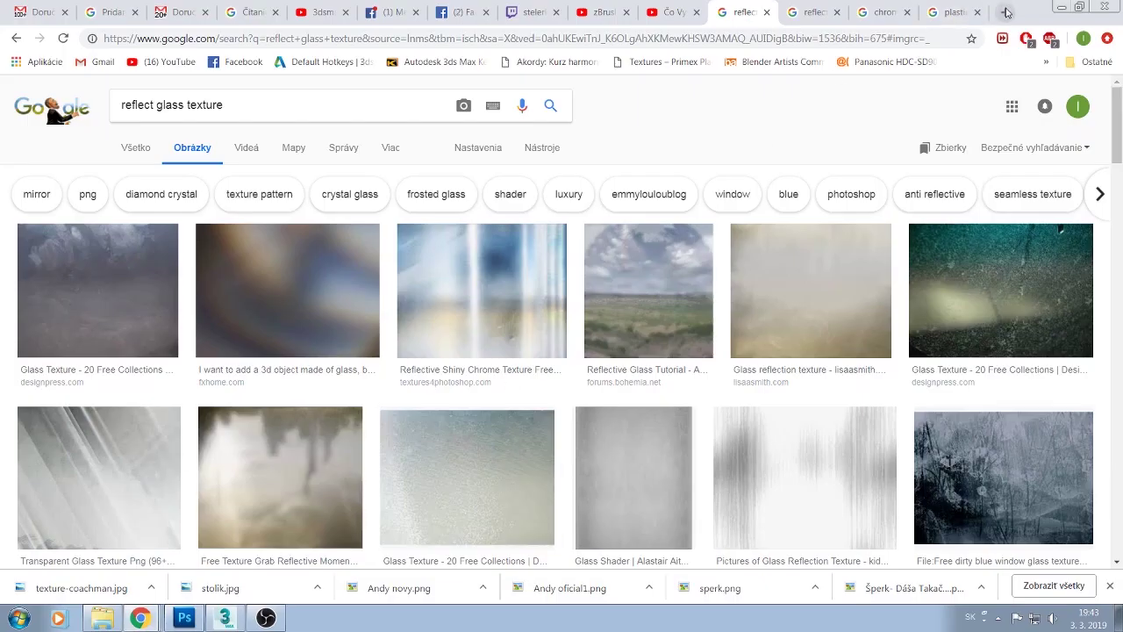
Search Google Images for 'sekera' and preview the hand-forged Krumpholz axe image
left_click(1006, 13)
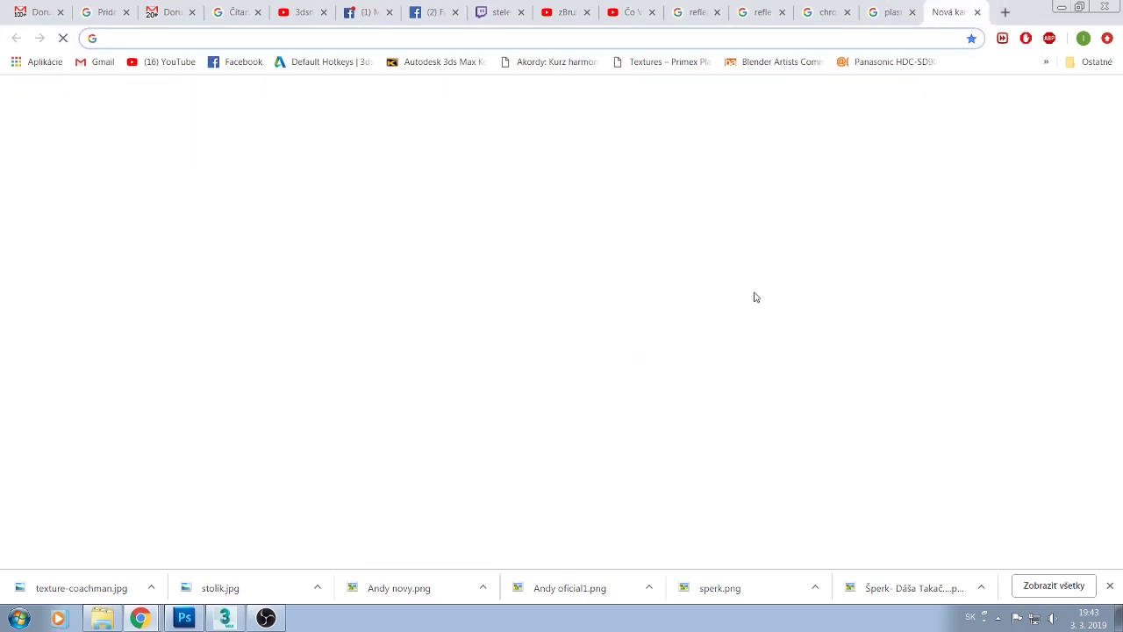
type("seker")
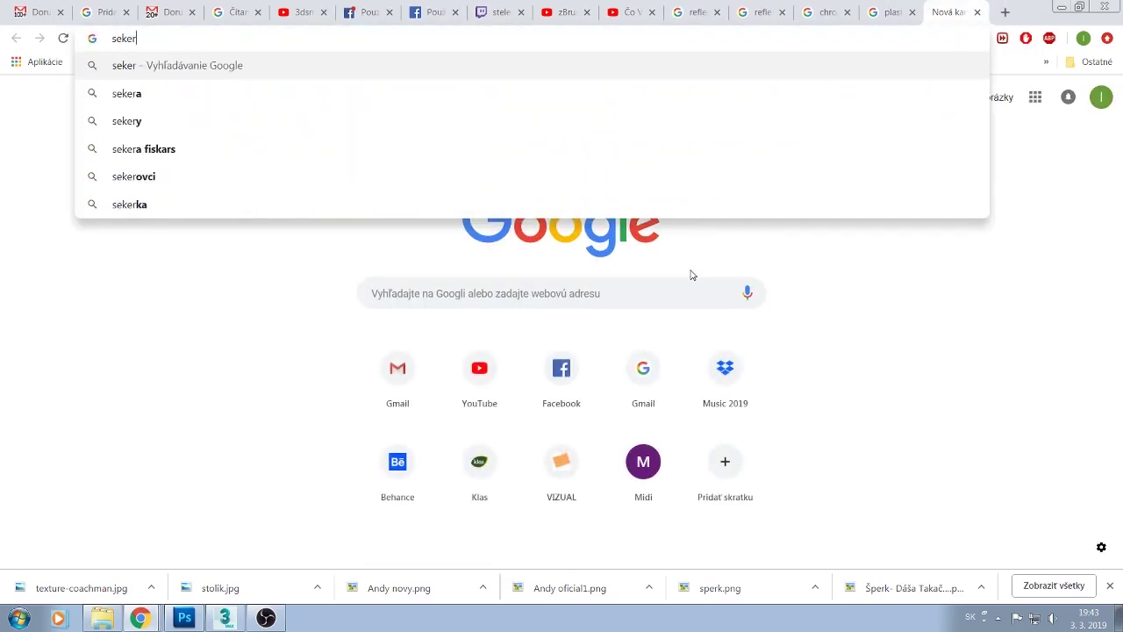
type("a")
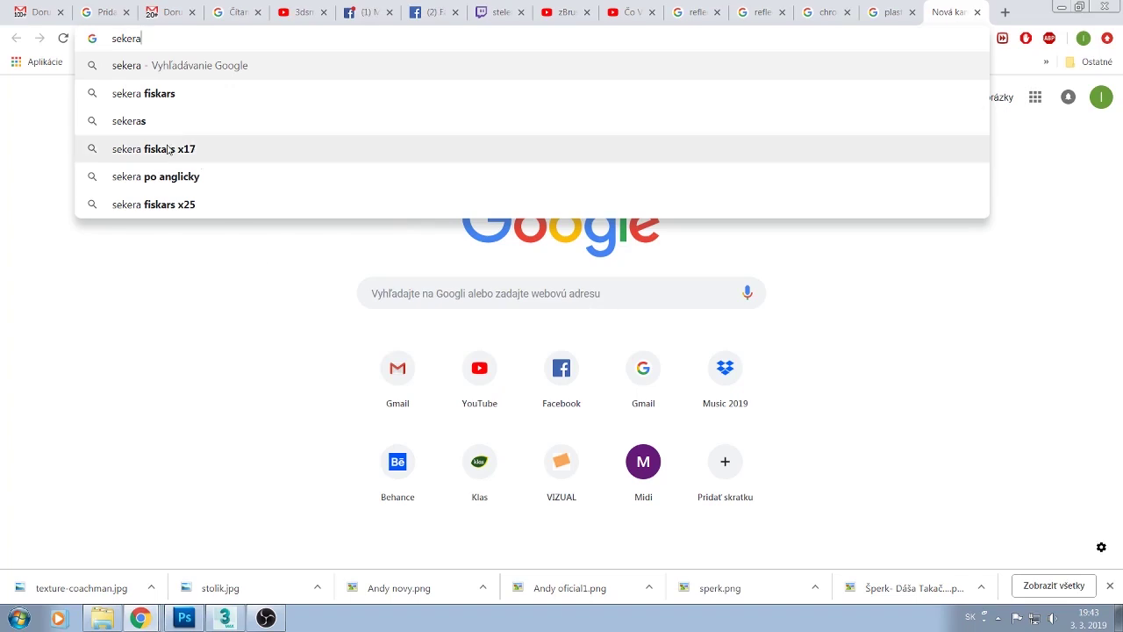
key("Return")
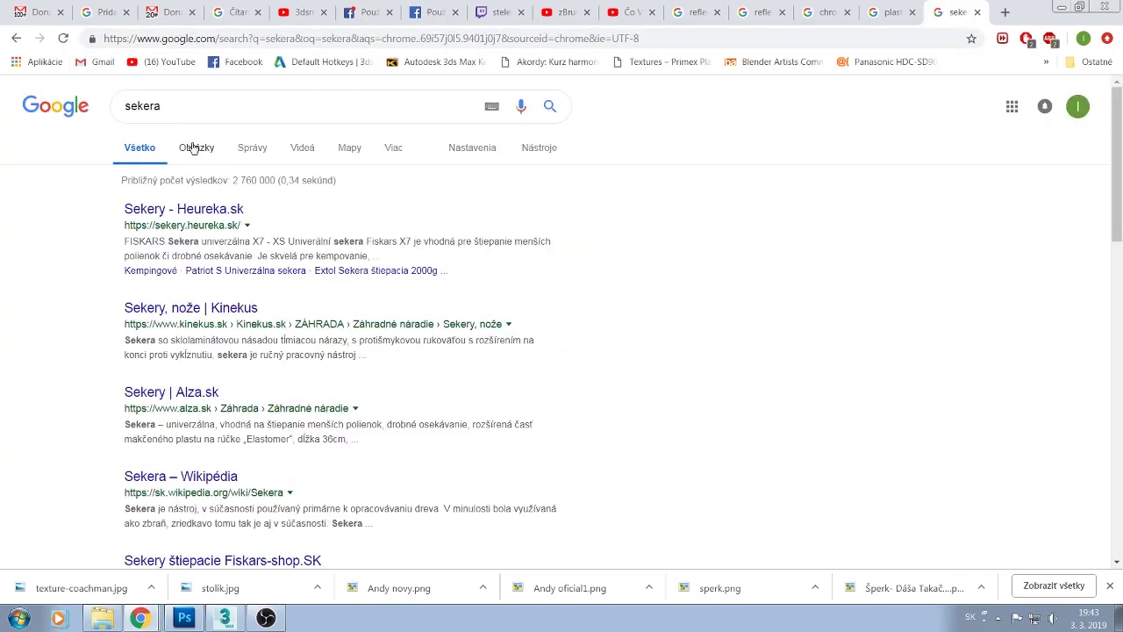
left_click(192, 147)
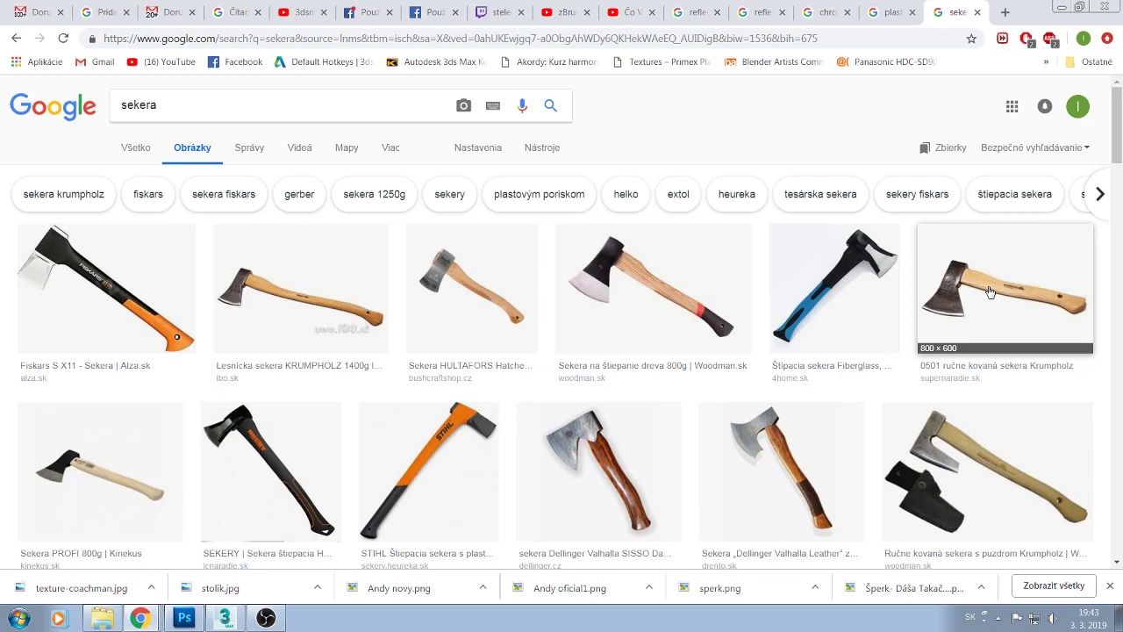
left_click(989, 291)
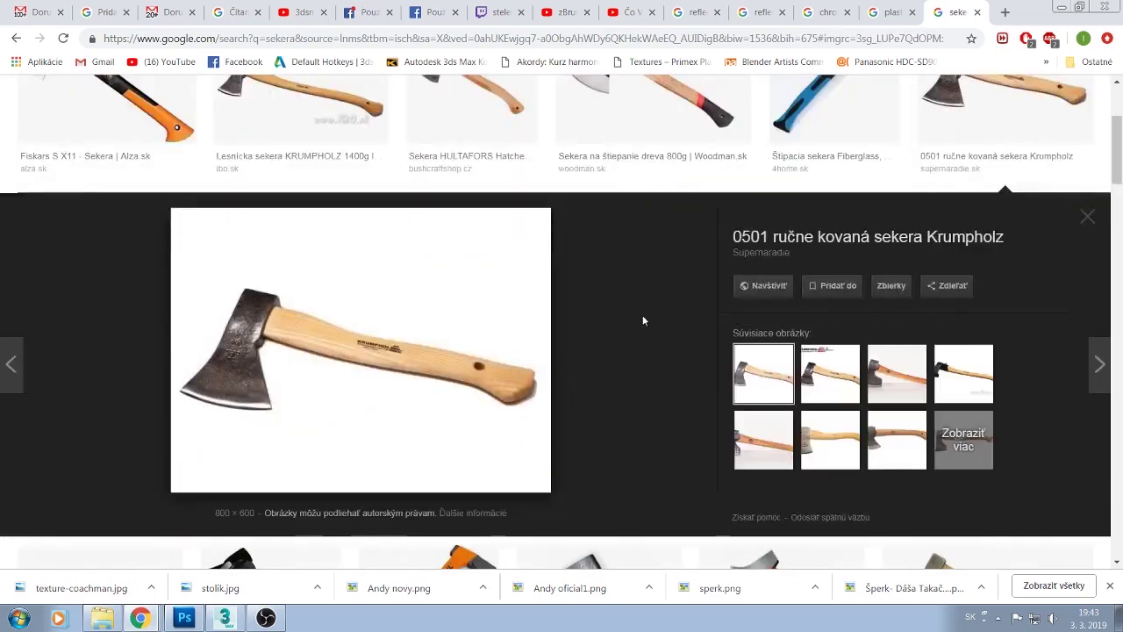
Open the full-size axe image in a new tab and start saving it
right_click(410, 299)
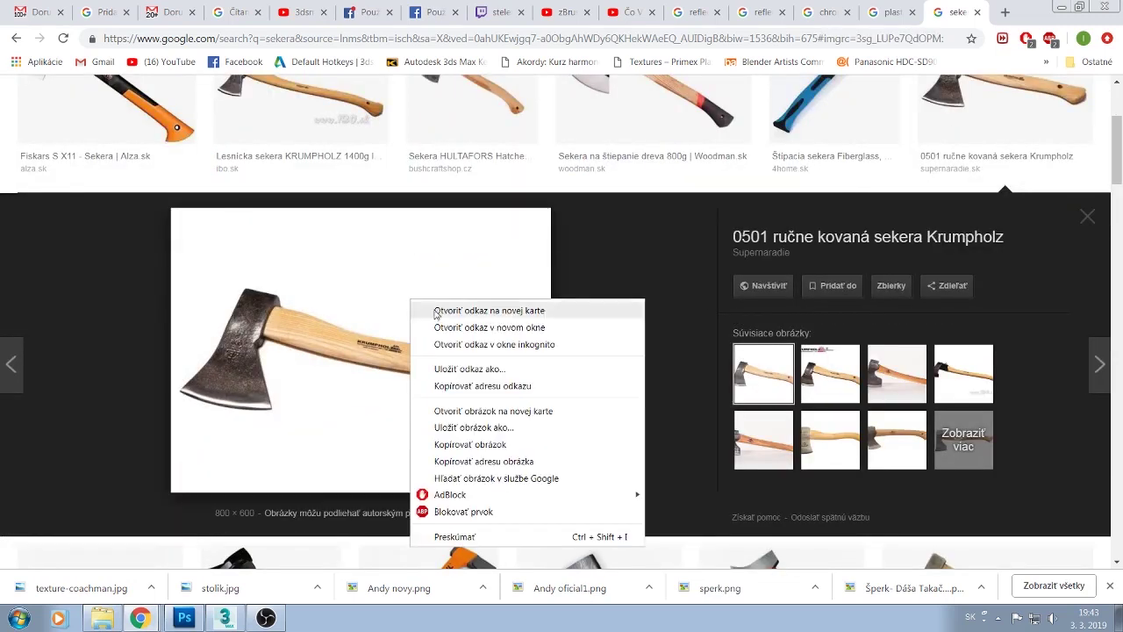
left_click(523, 411)
left_click(952, 13)
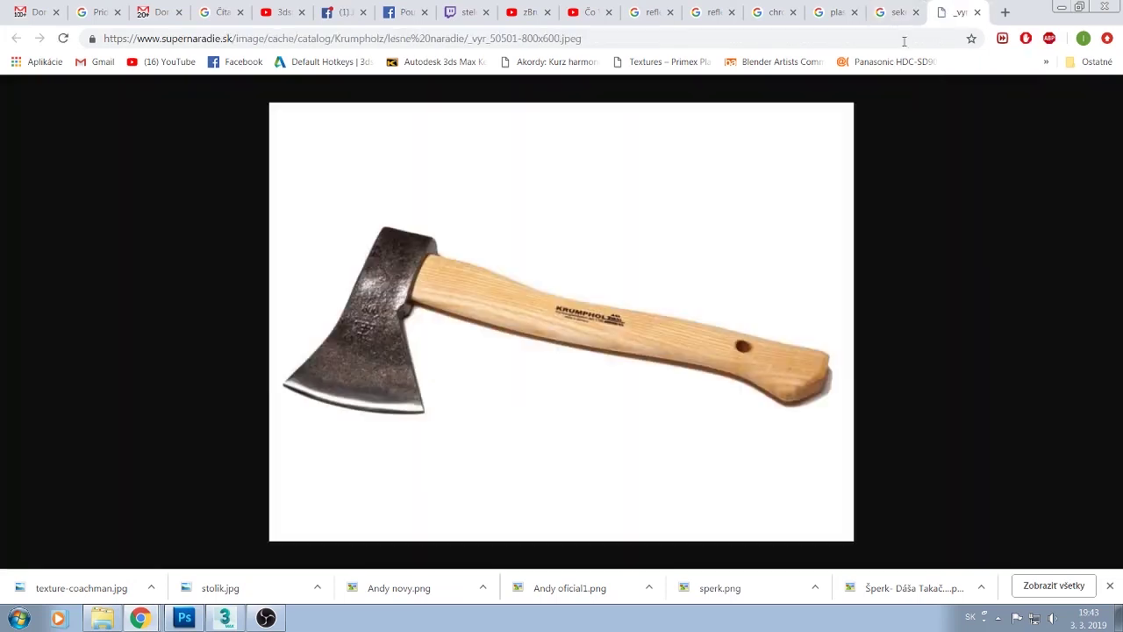
right_click(541, 238)
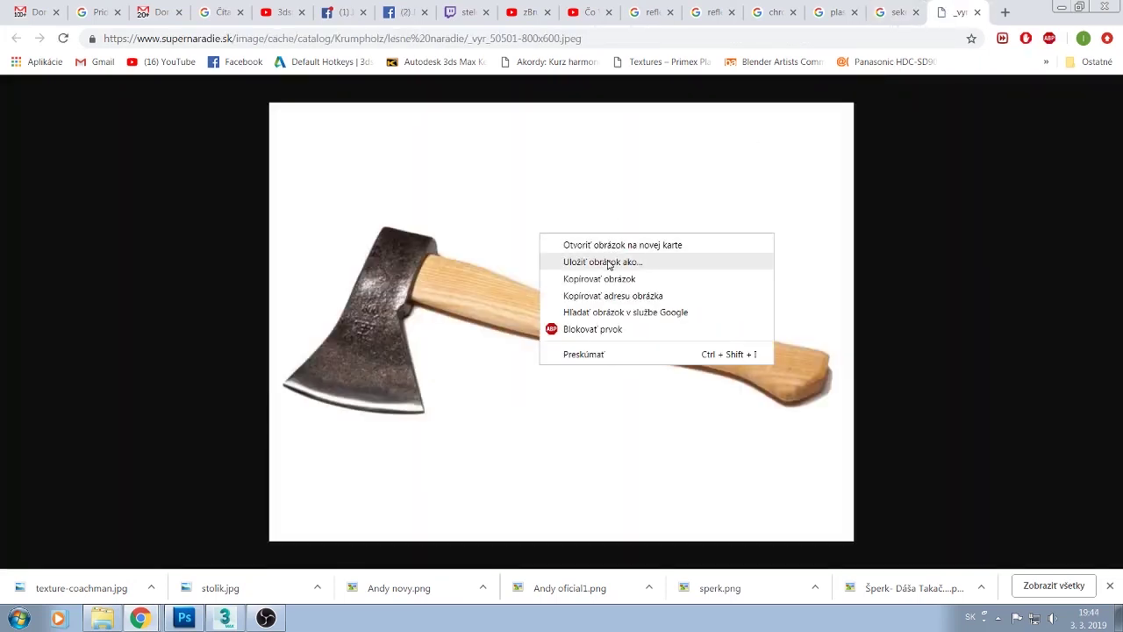
left_click(608, 262)
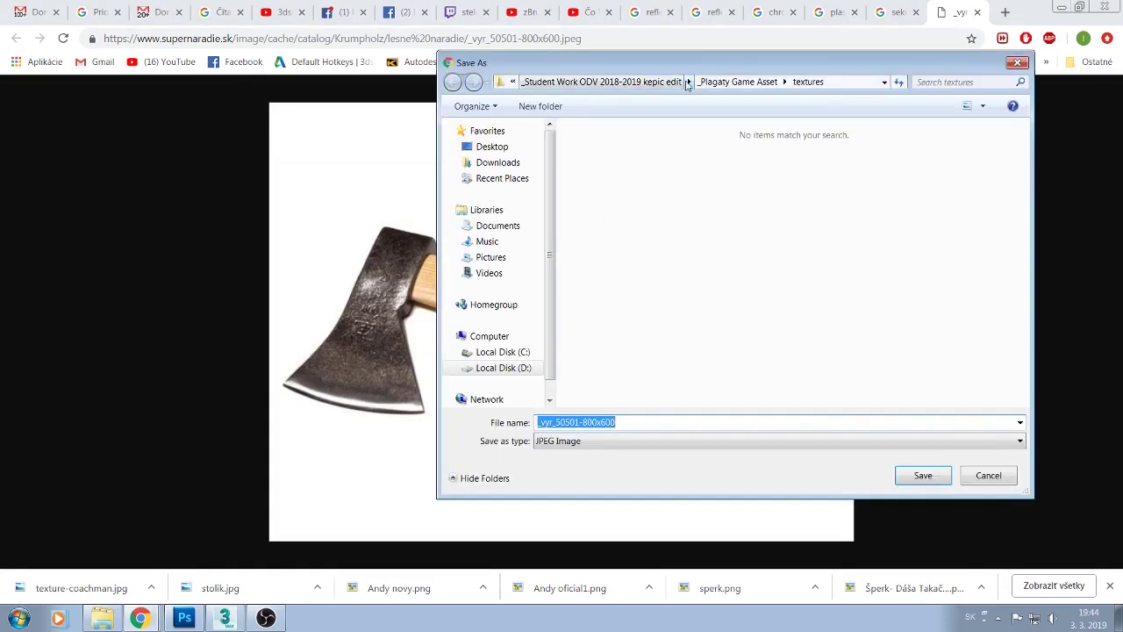
Create a 'sekera' folder inside D:\_3D MAX projekty and enter it
left_click(507, 369)
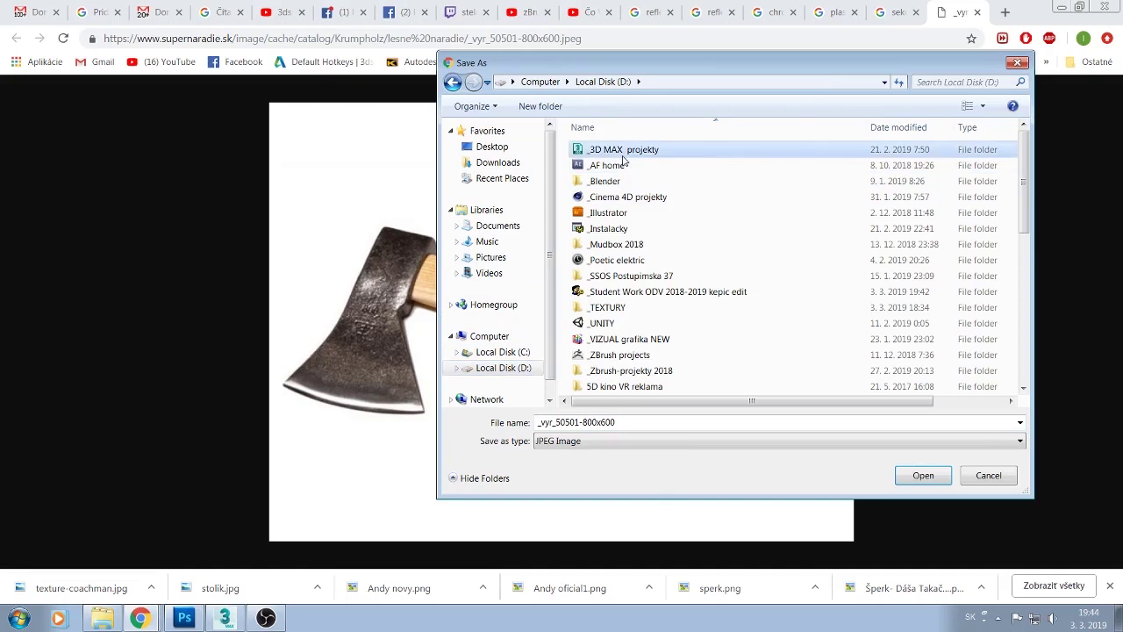
double_click(623, 151)
left_click(540, 106)
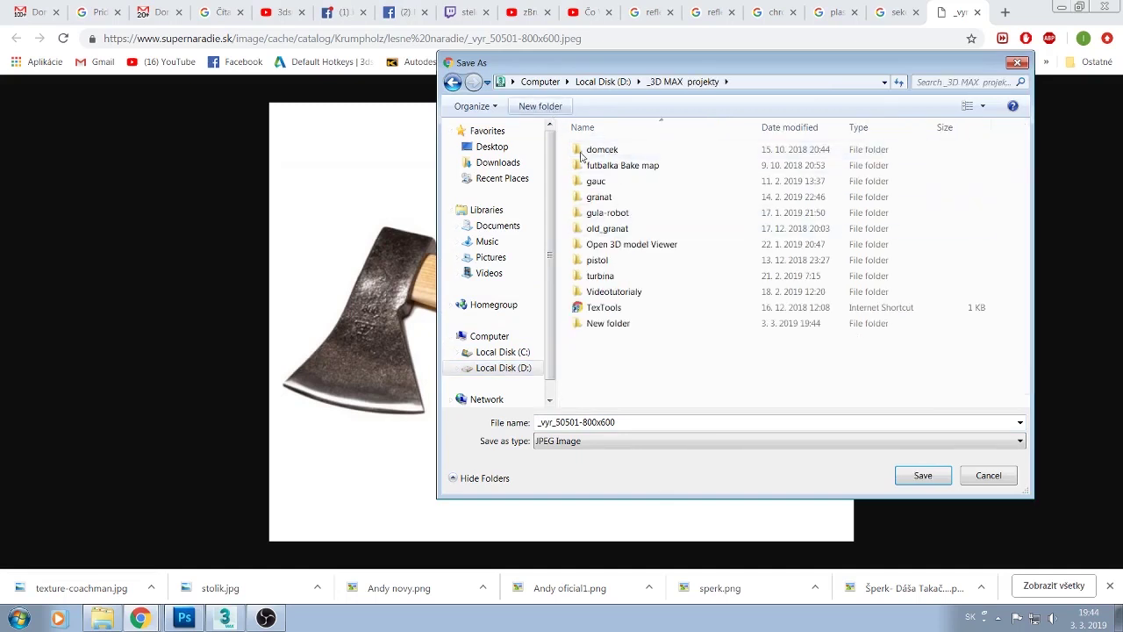
type("se")
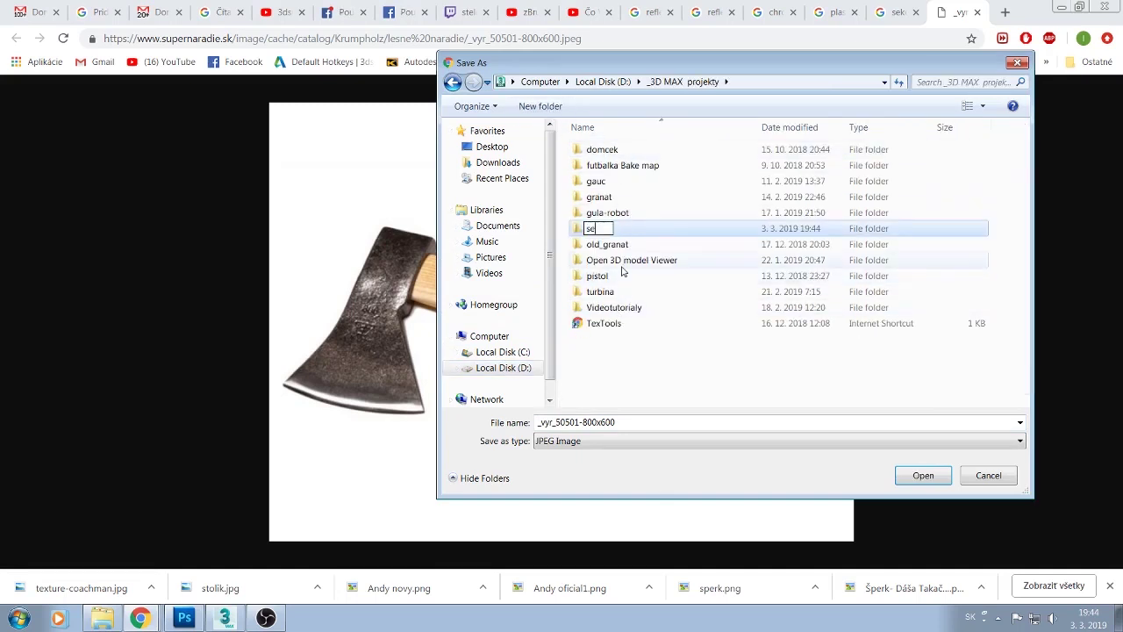
type("kera")
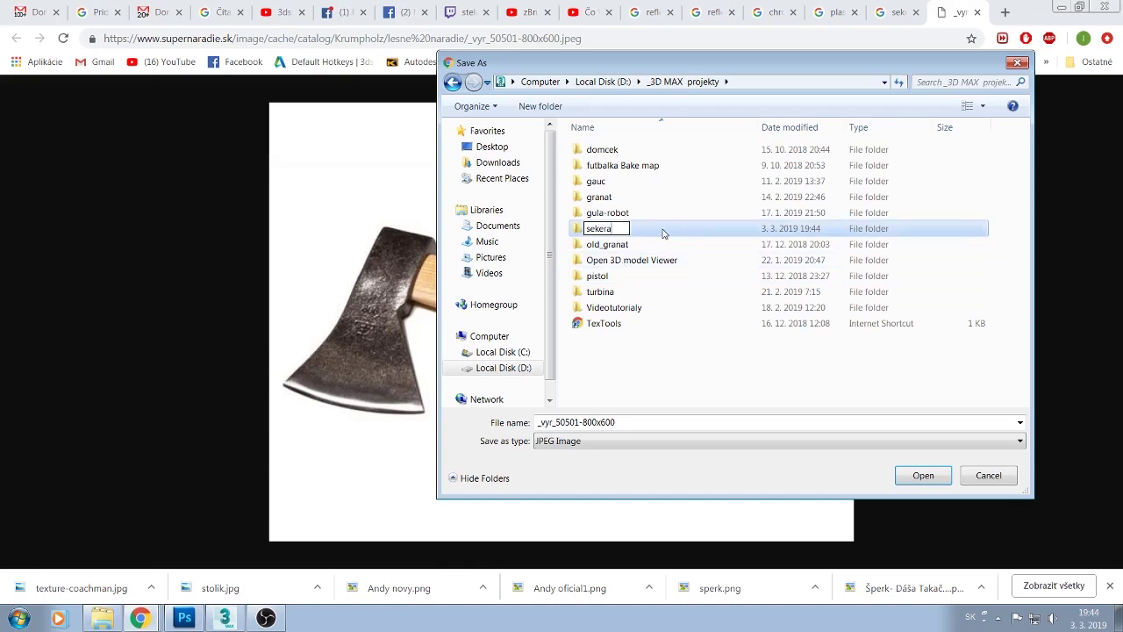
left_click(658, 232)
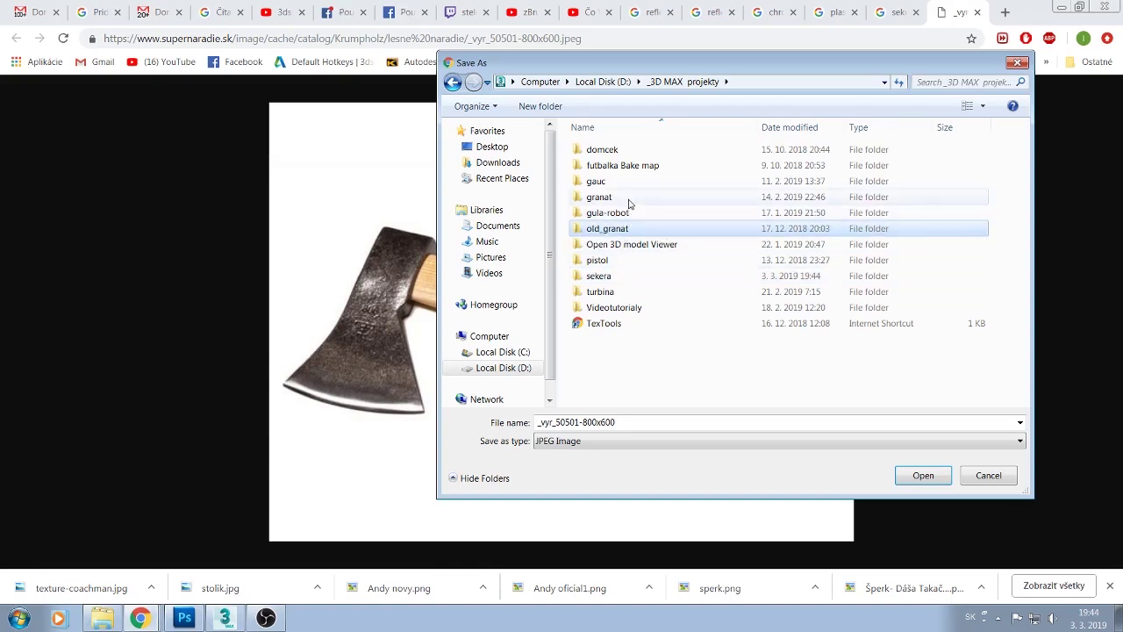
double_click(614, 275)
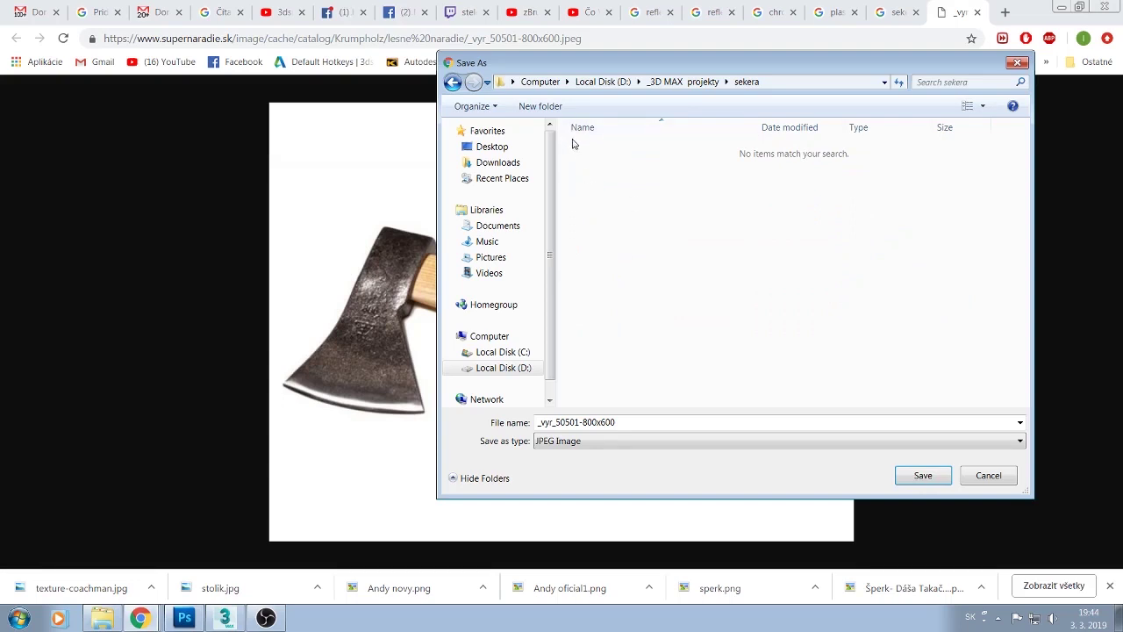
Create a 'textury' subfolder and save the image there as 'sekera 800x600-referencia'
left_click(539, 106)
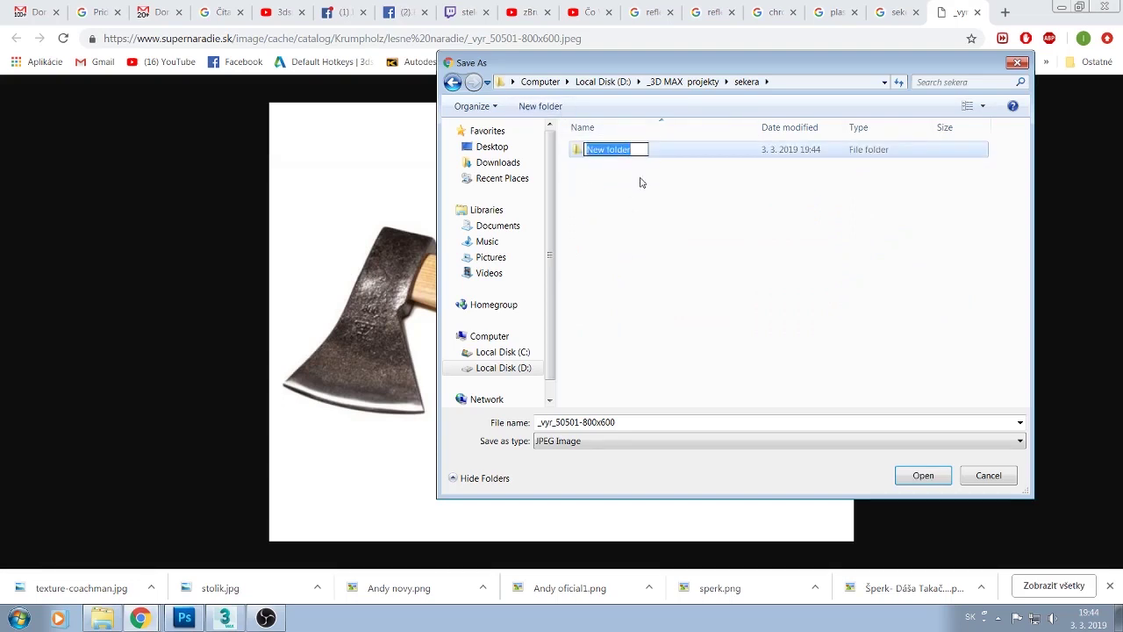
type("textur")
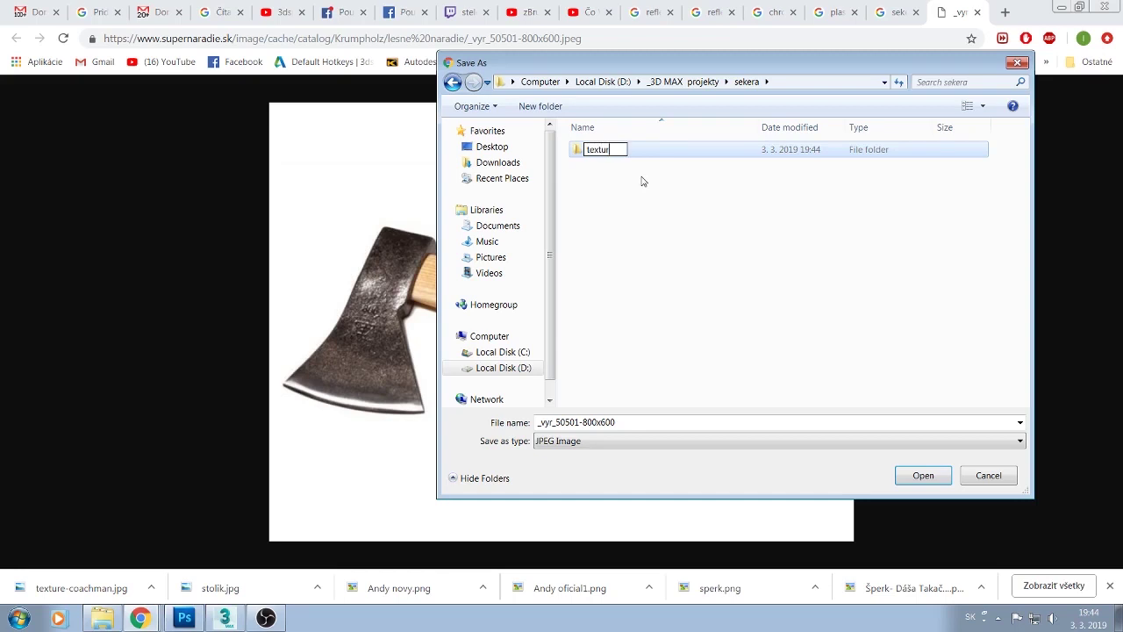
type("y")
left_click(644, 208)
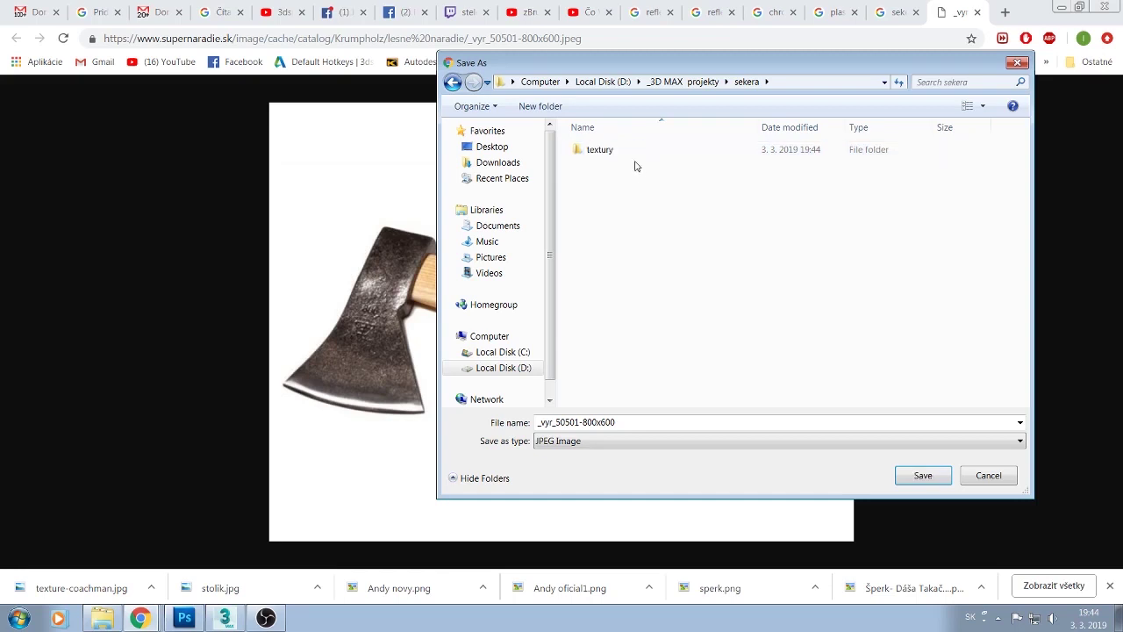
double_click(637, 151)
double_click(633, 424)
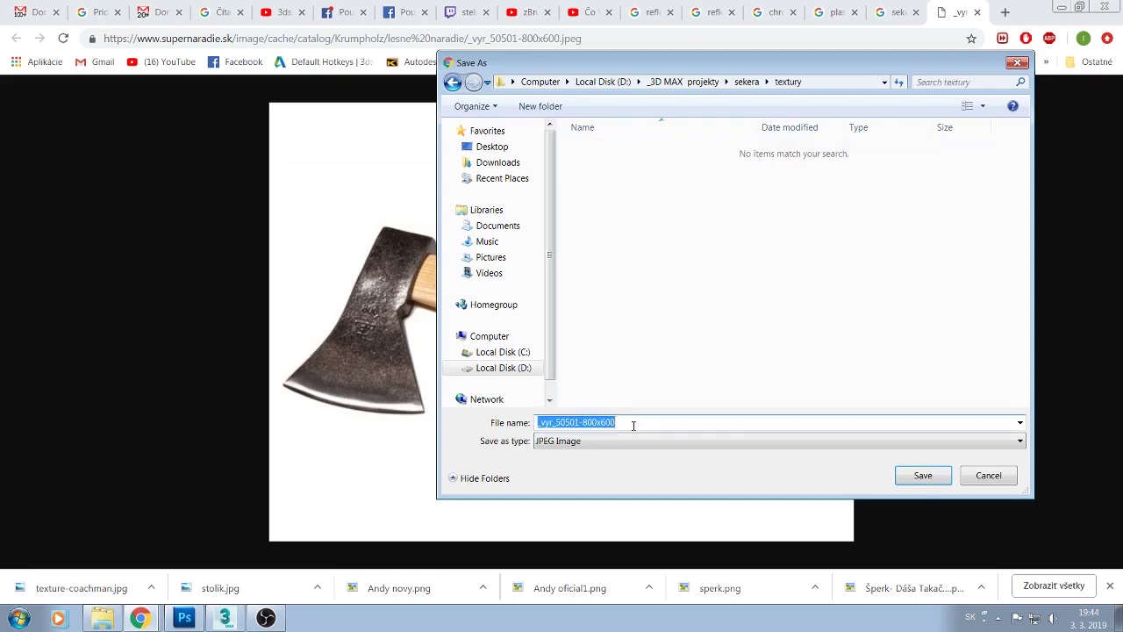
type("se")
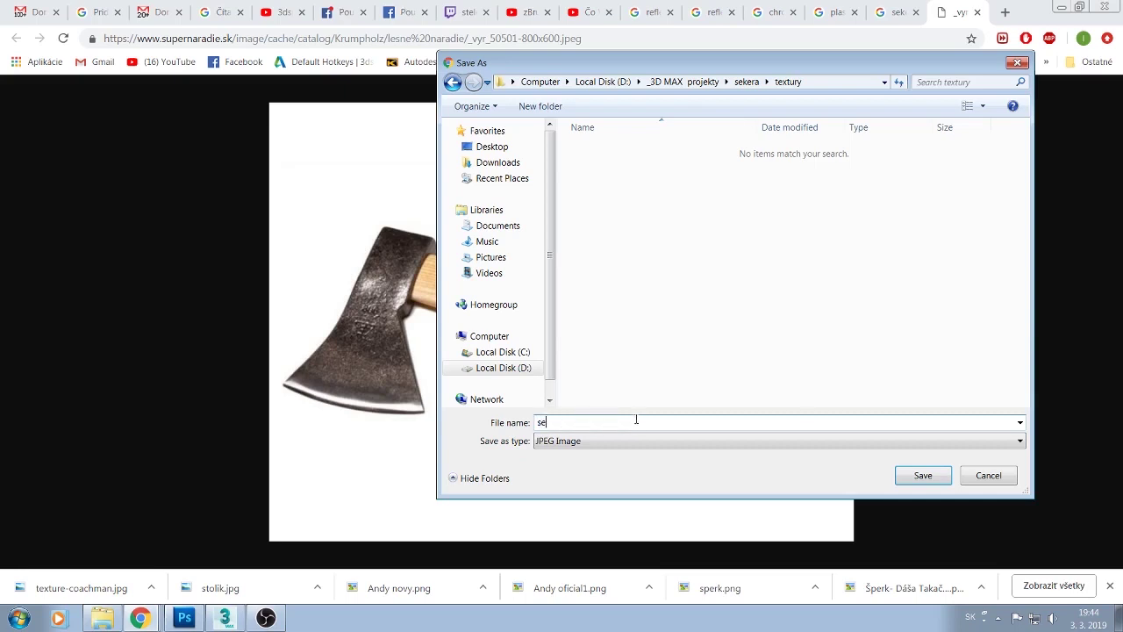
type("kera")
type(" 800")
type("x")
type("600-refe")
type("ren")
type("cia")
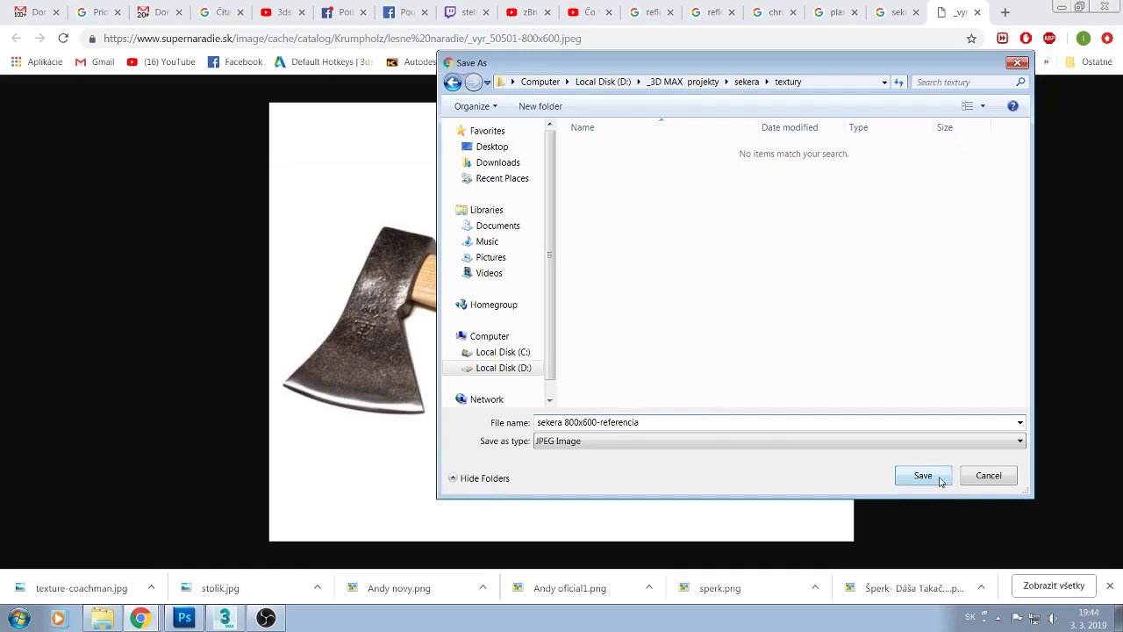
left_click(937, 477)
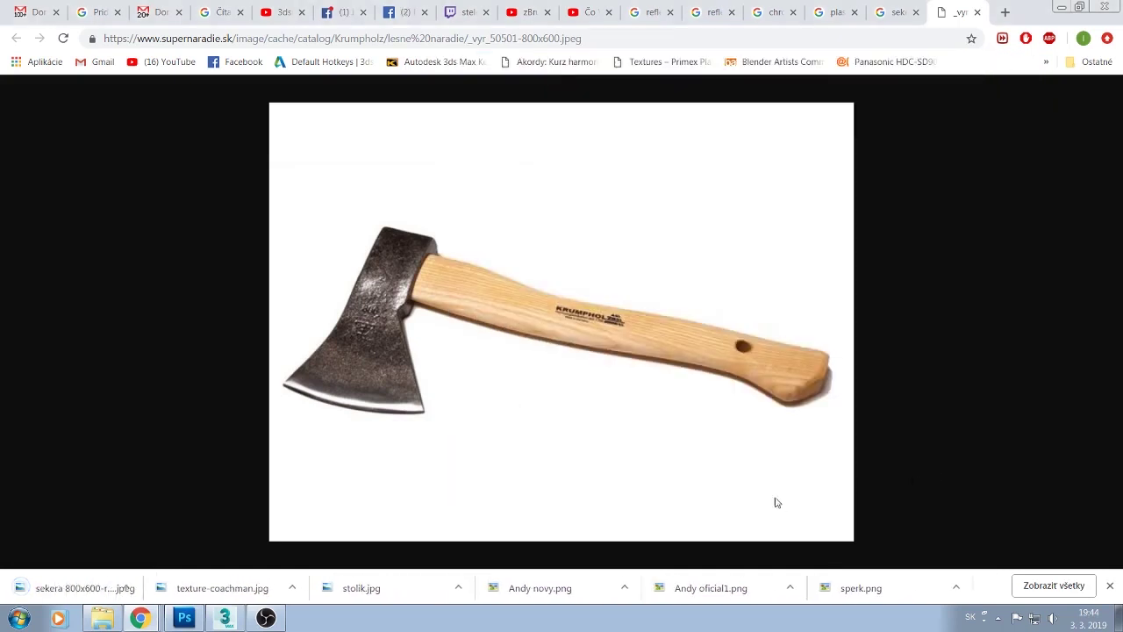
Back in 3ds Max, draw a Plane on the grid and show its Modify parameters
left_click(226, 617)
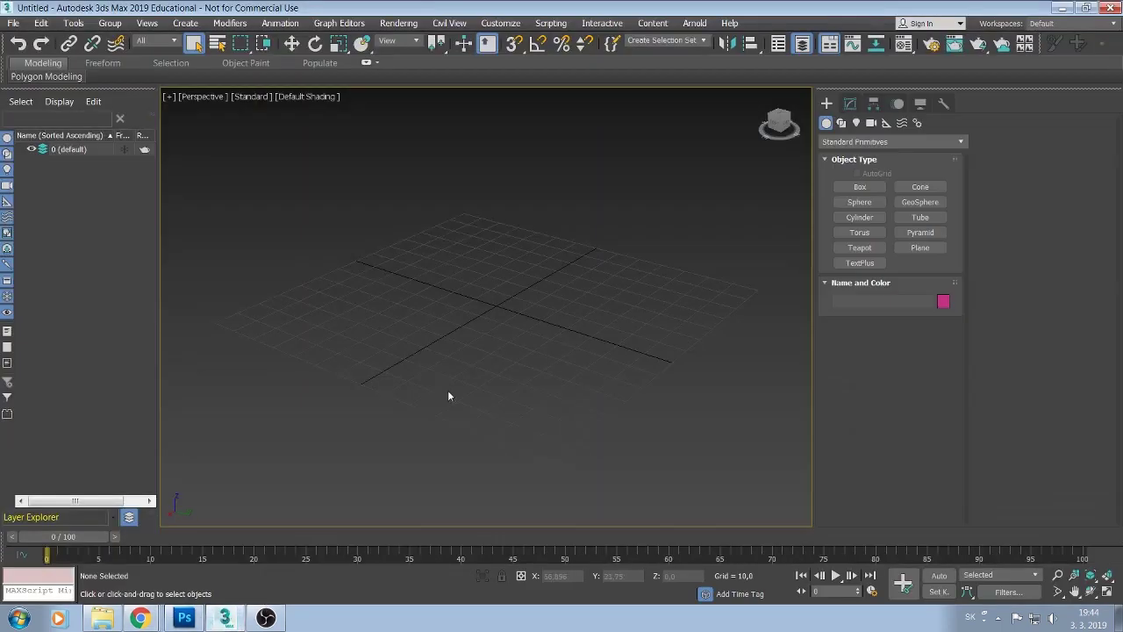
left_click(928, 248)
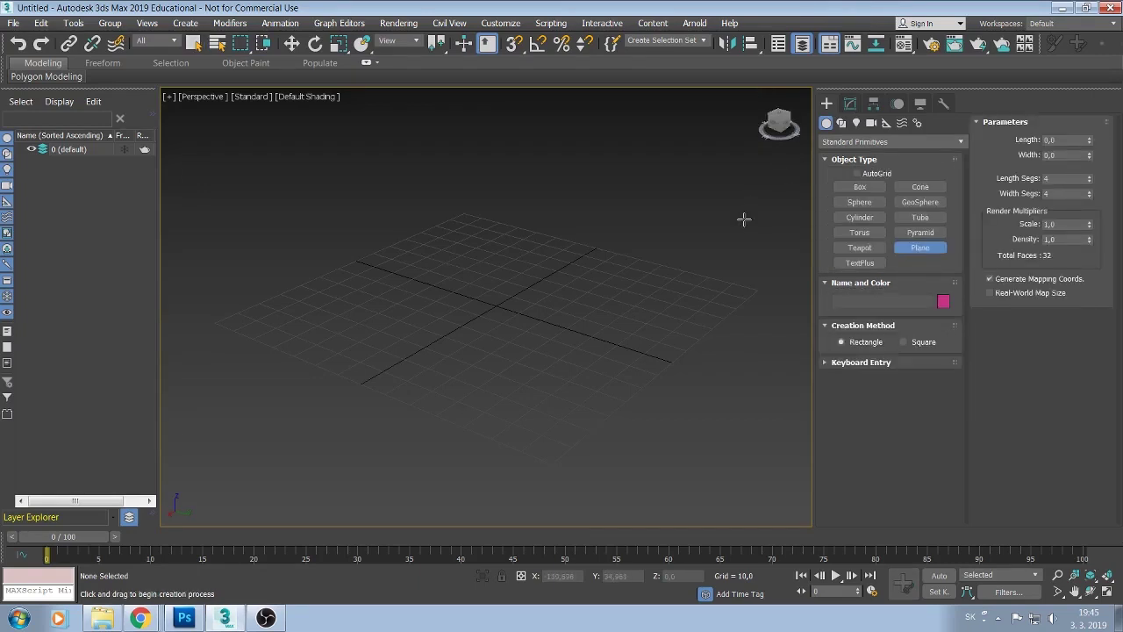
middle_click_drag(743, 219, 772, 201, "alt")
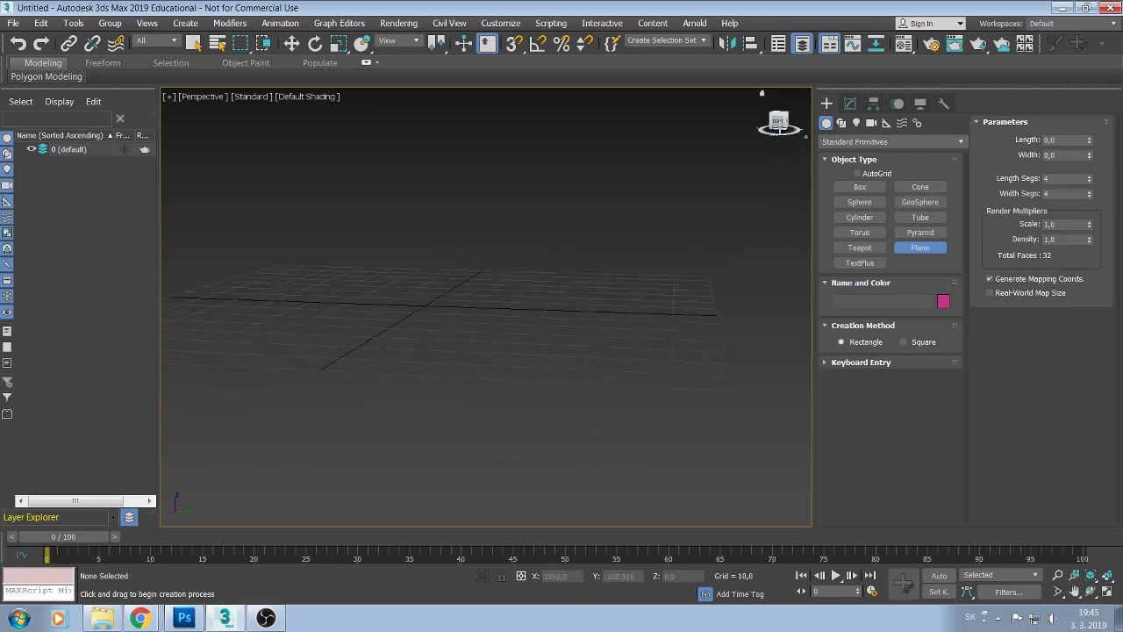
mouse_move(778, 125)
left_mouse_down()
mouse_move(363, 352)
mouse_move(369, 316)
left_mouse_up()
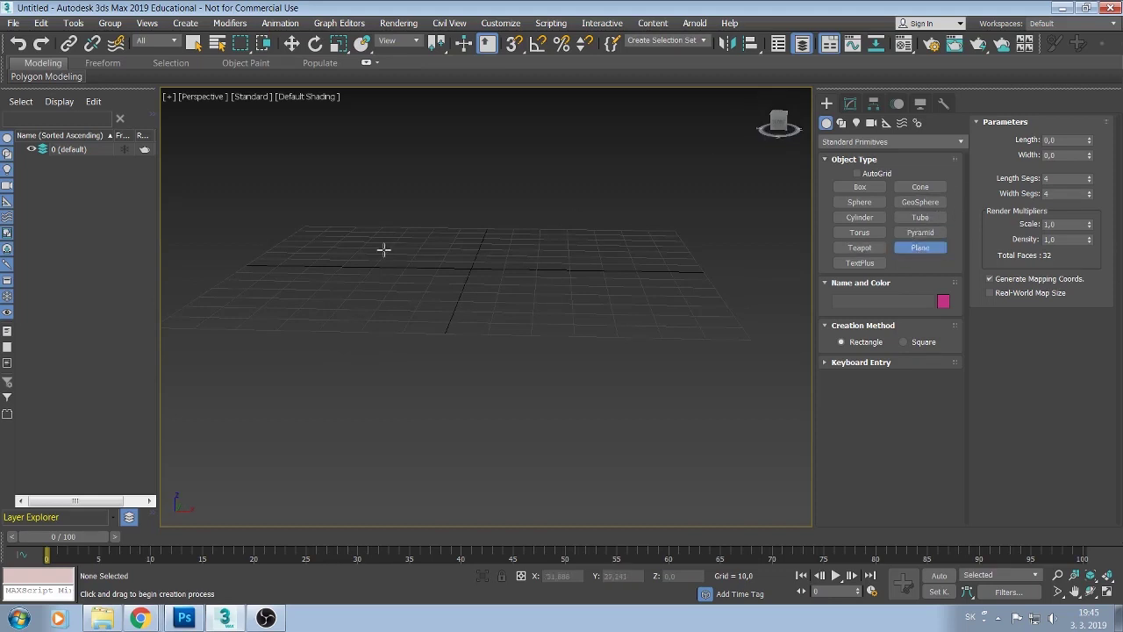
left_click_drag(384, 249, 555, 300)
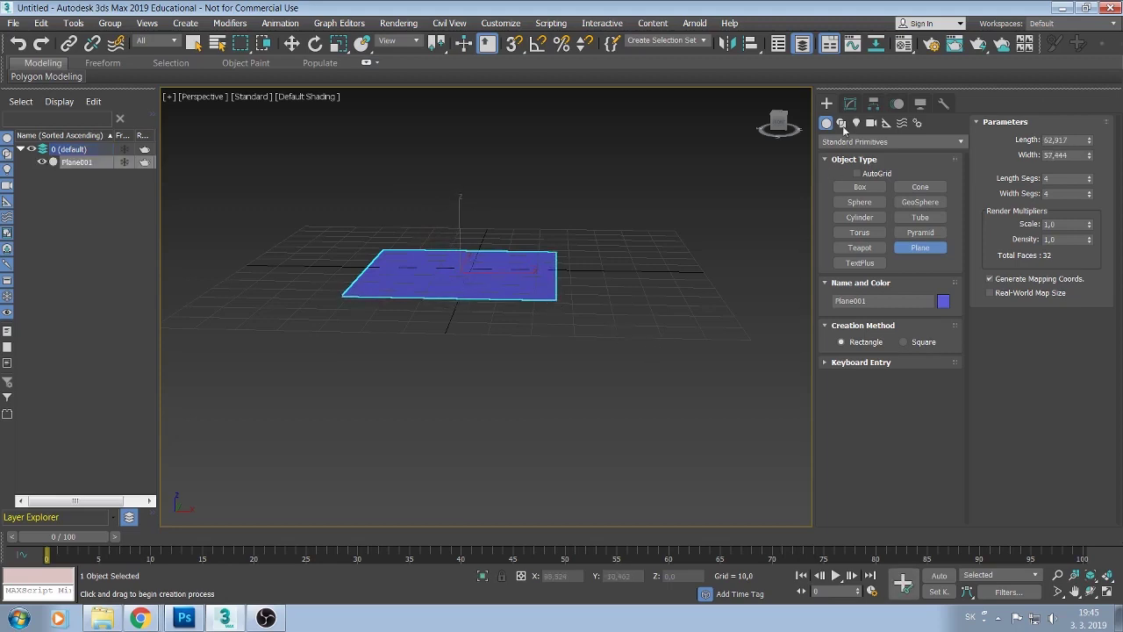
left_click(851, 105)
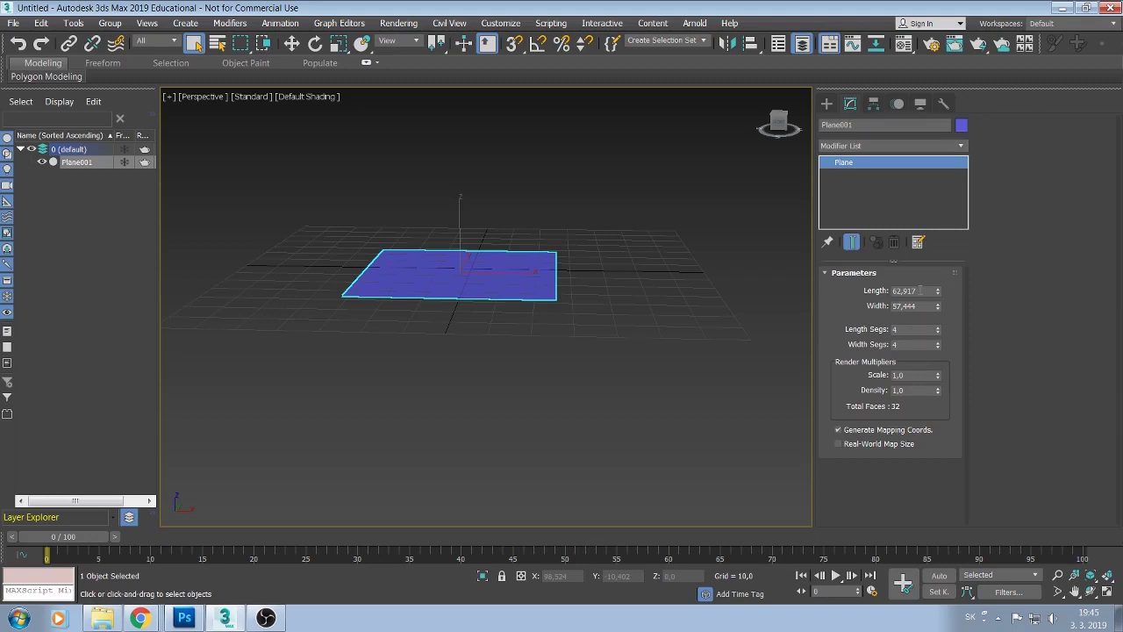
Set the plane's Length to 40 and Width to 60
left_click_drag(919, 290, 901, 290)
type("60")
key("Tab")
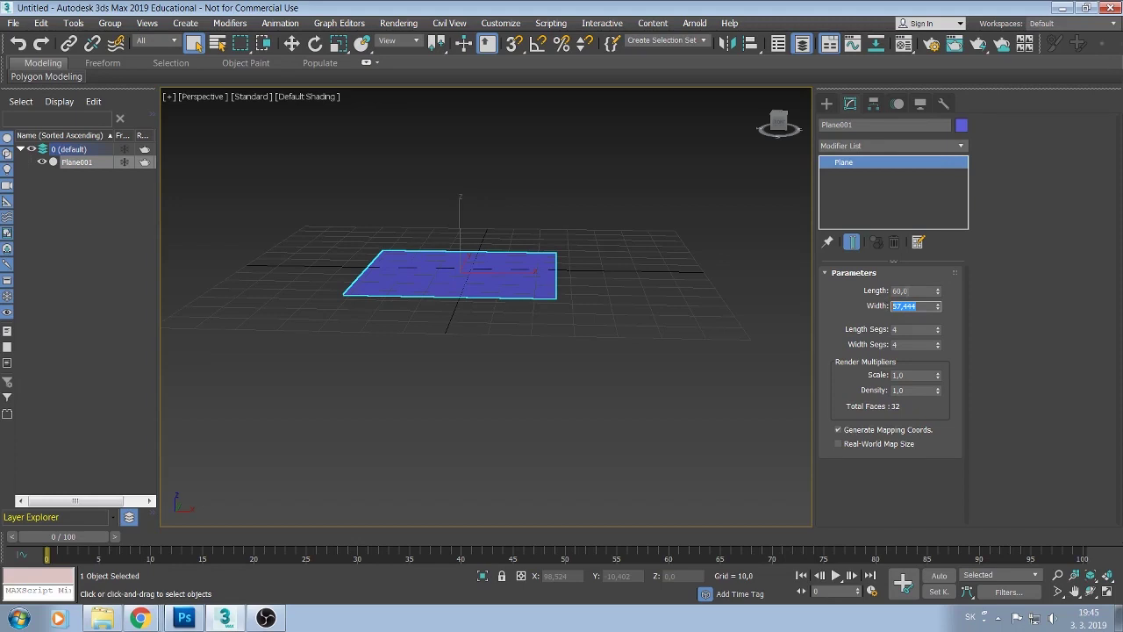
type("40")
key("Return")
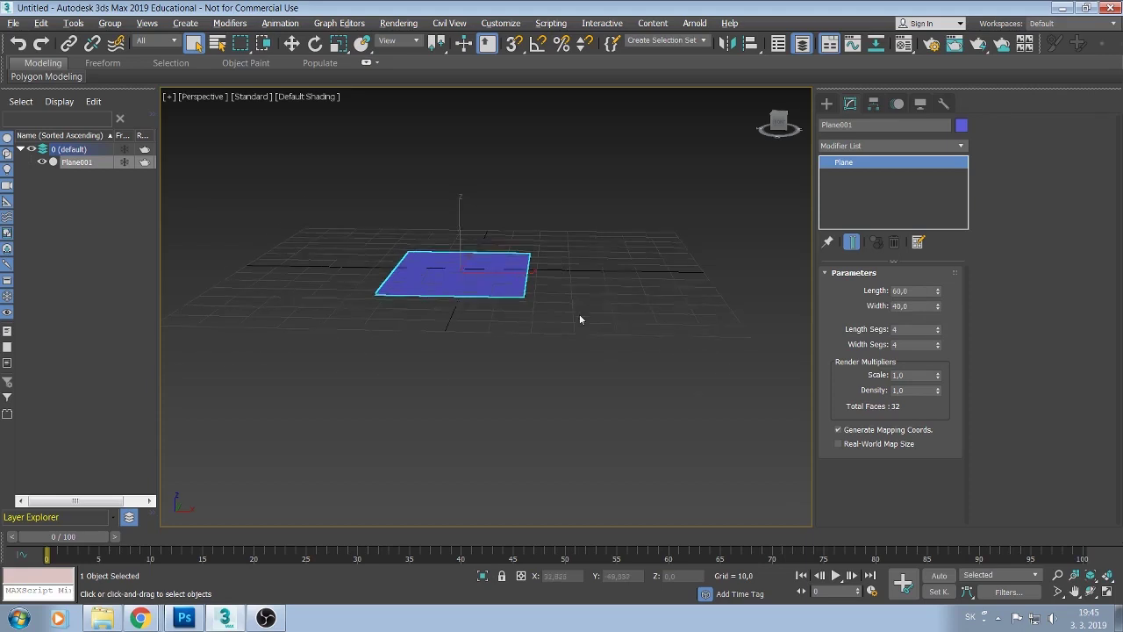
middle_click_drag(579, 319, 584, 351, "alt")
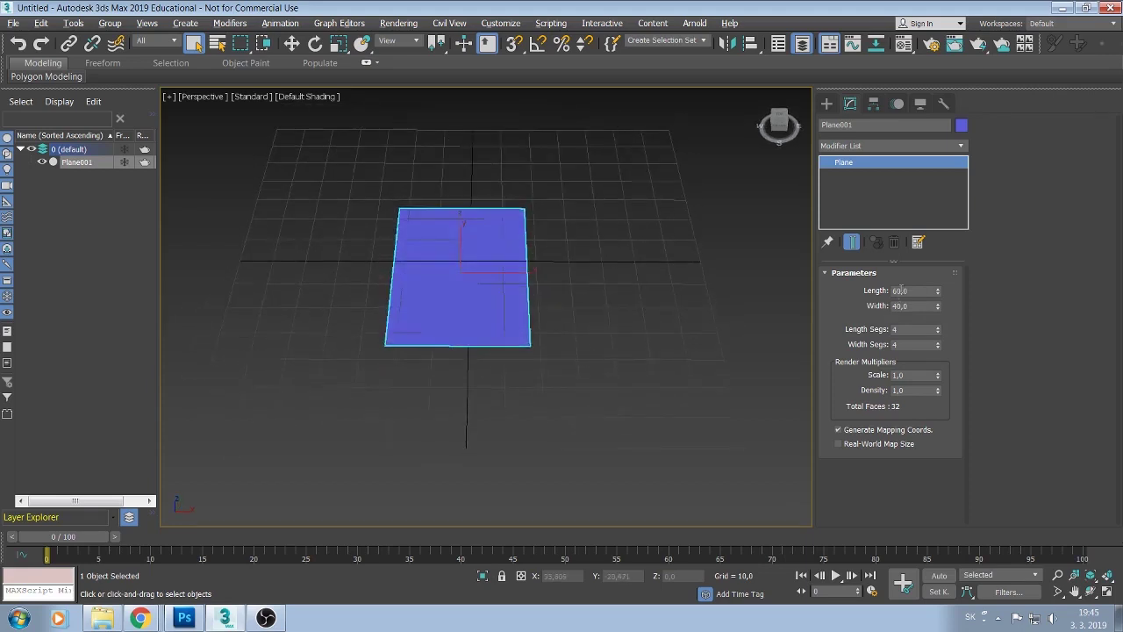
left_click_drag(900, 291, 891, 293)
type("40,0")
left_click_drag(900, 306, 892, 307)
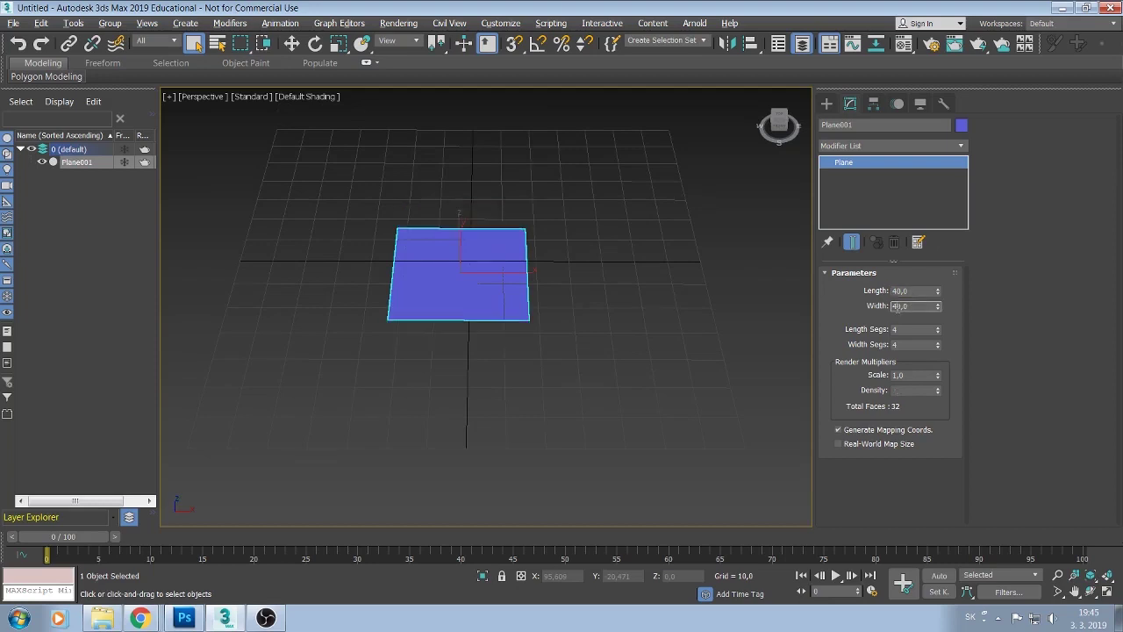
type("60,0")
key("Return")
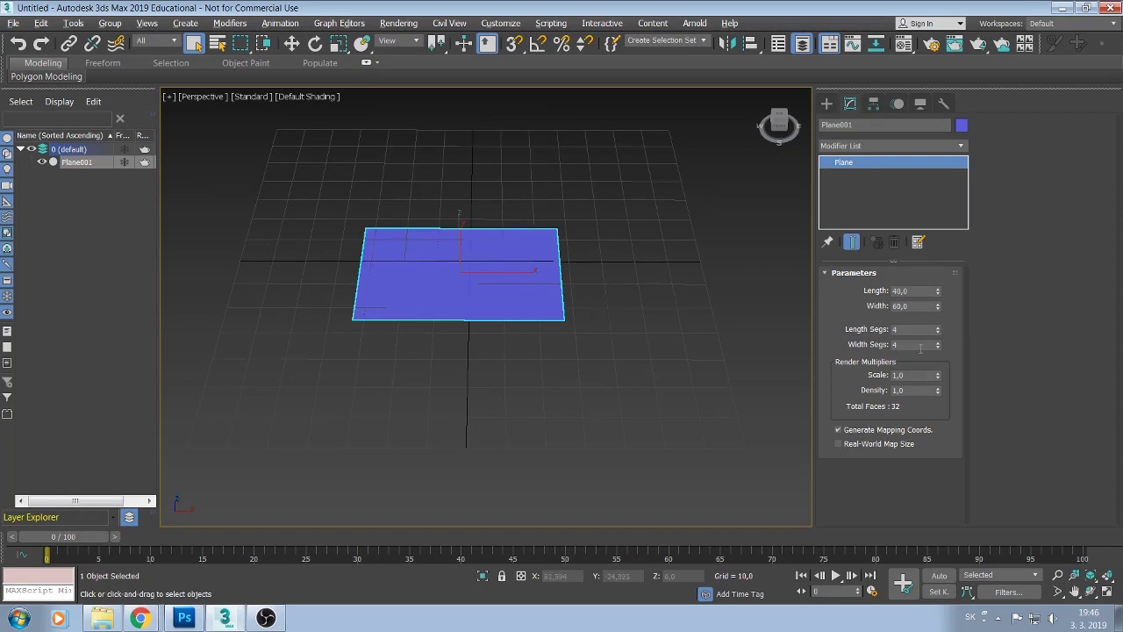
Reduce length and width segments to 1 and rename the plane 'sekera referencia'
right_click(937, 329)
right_click(937, 348)
left_click(853, 126)
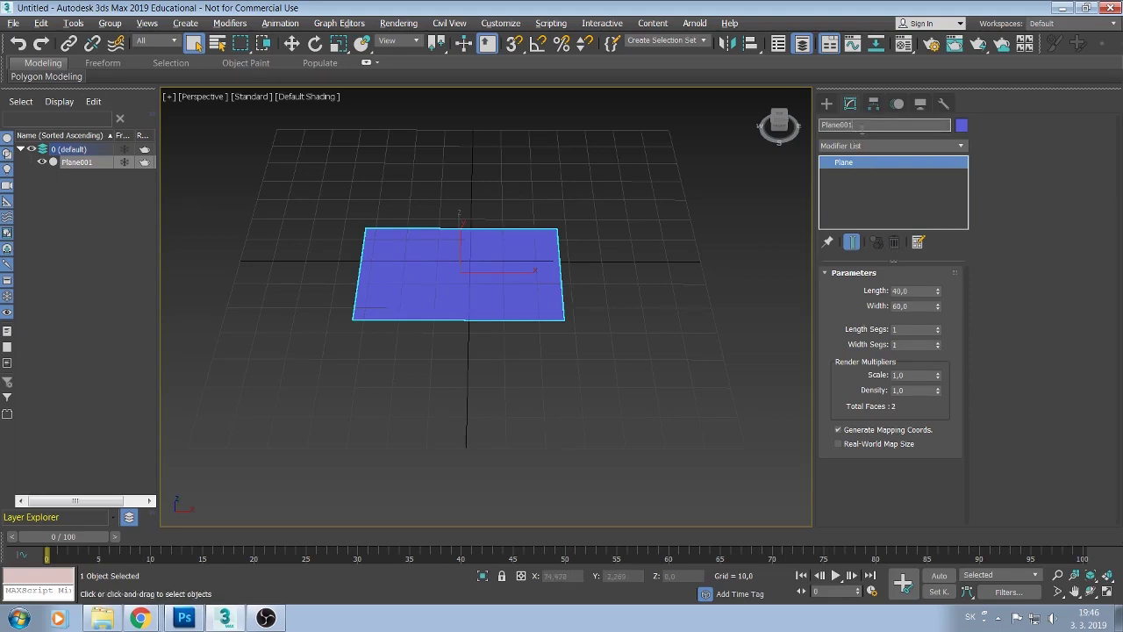
left_click_drag(861, 126, 817, 123)
type("a ")
type("referencia")
Confirm the new name and reset the plane's X and Y coordinates to 0
left_click(860, 163)
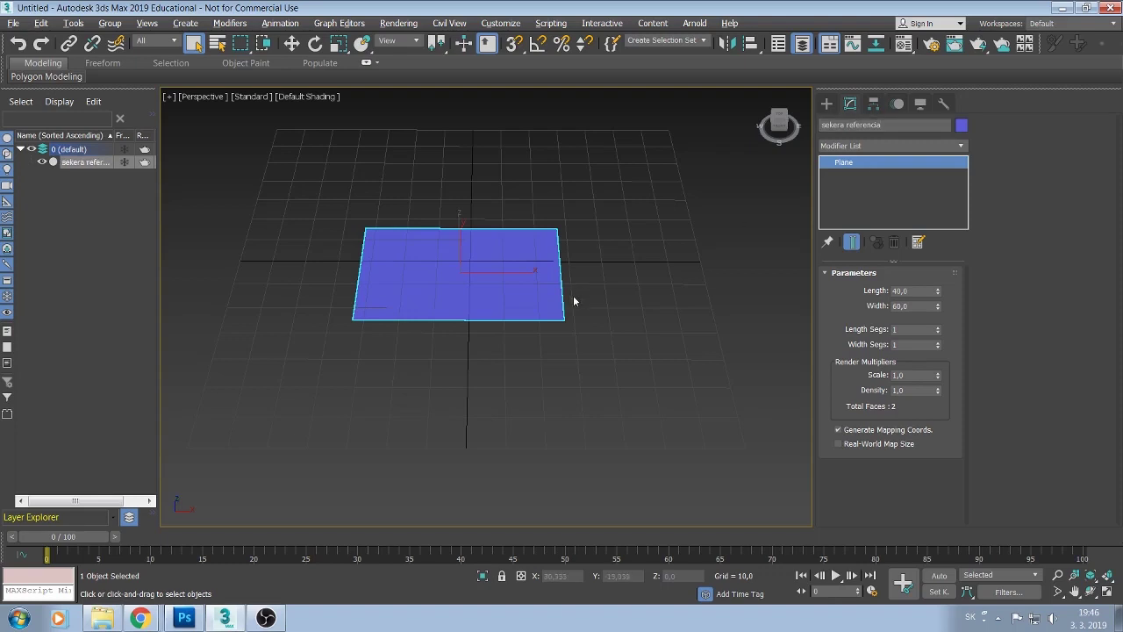
middle_click_drag(573, 301, 571, 327, "alt")
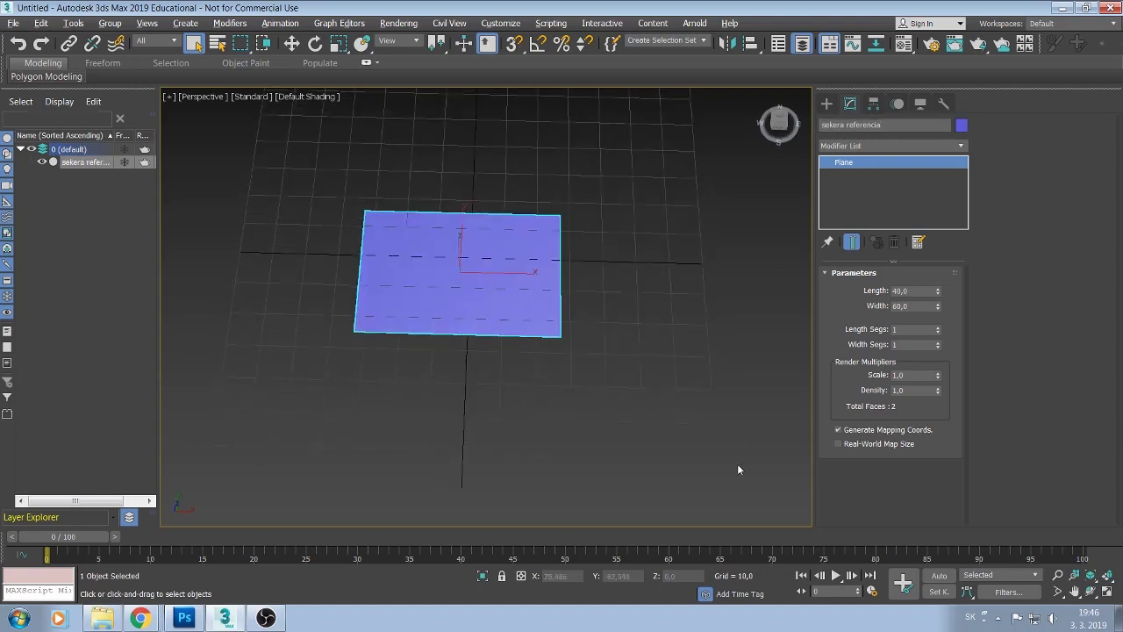
left_click(291, 43)
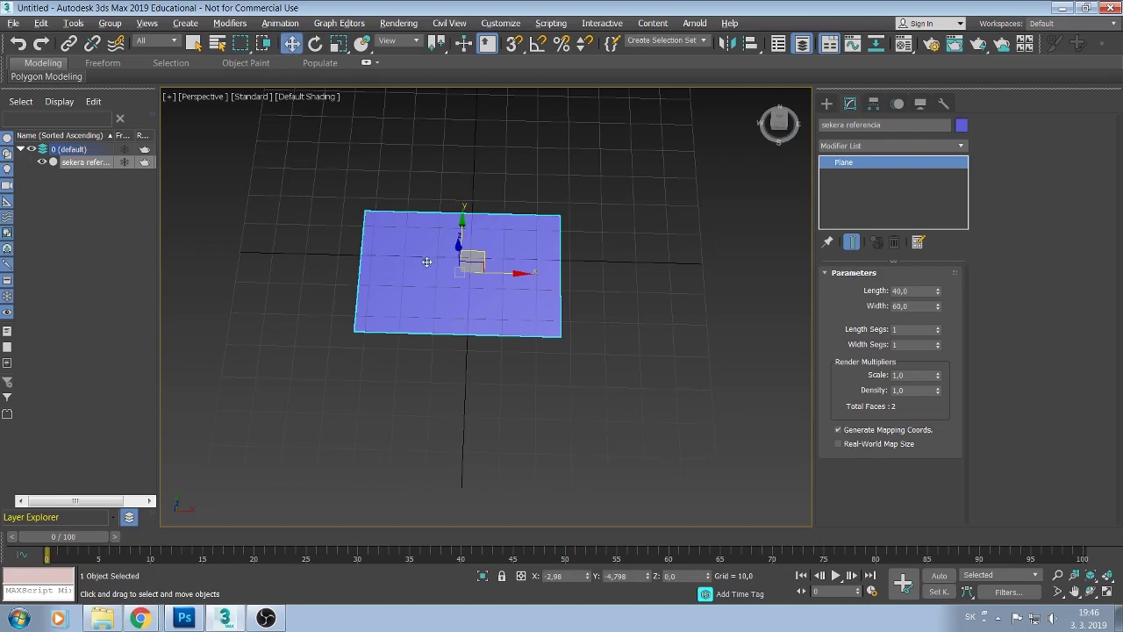
right_click(587, 576)
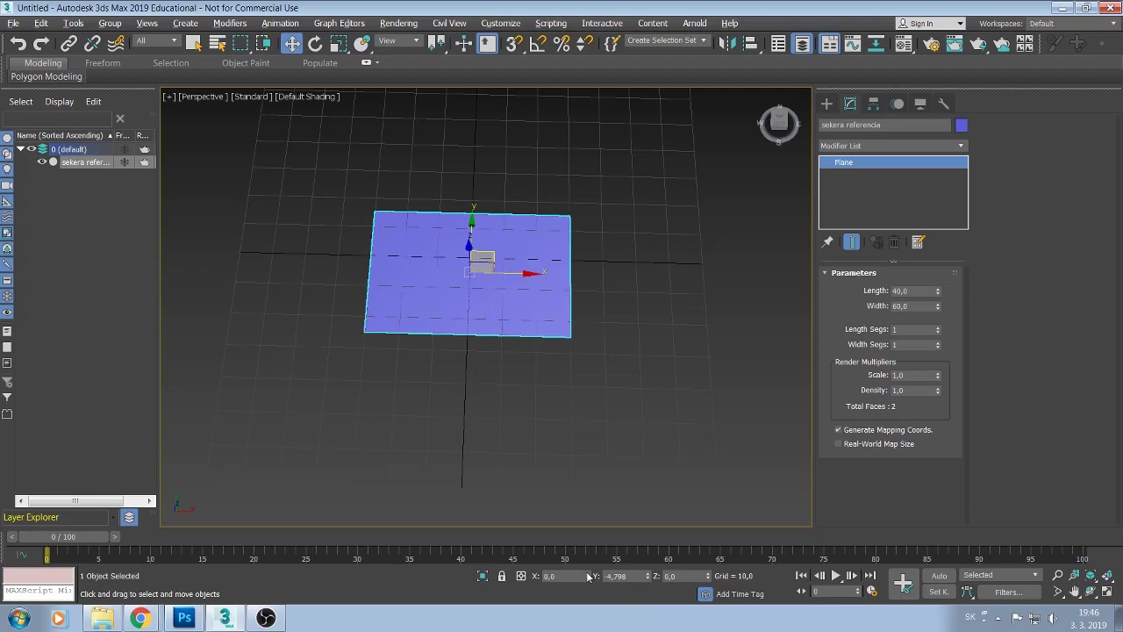
right_click(649, 576)
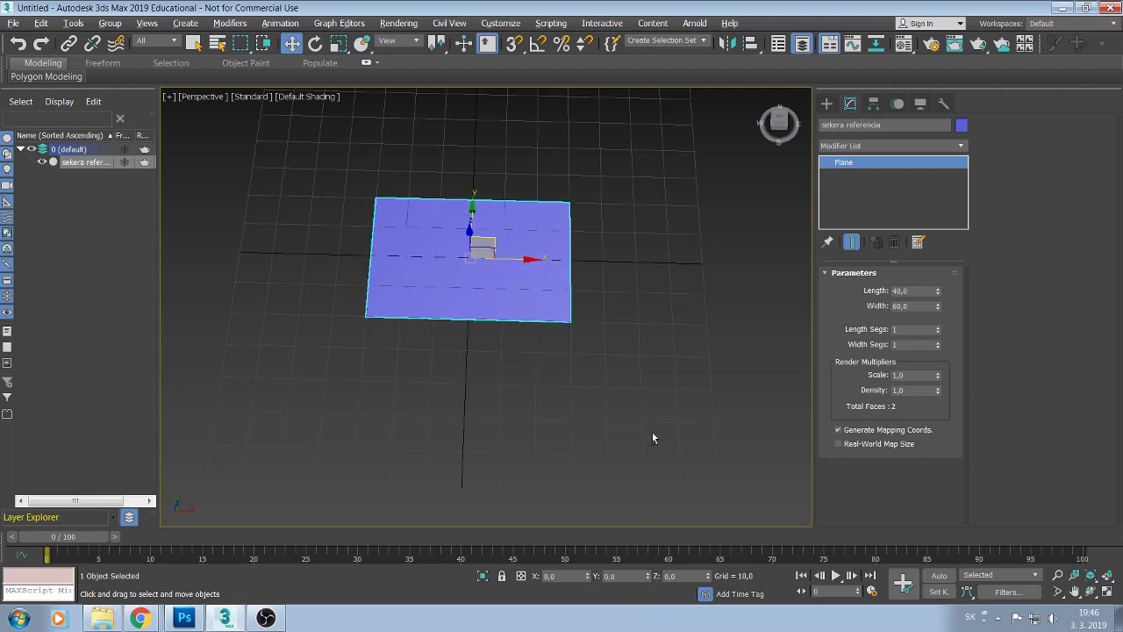
mouse_move(652, 431)
middle_mouse_down("alt")
mouse_move(643, 460)
mouse_move(658, 447)
mouse_move(655, 396)
mouse_move(649, 408)
middle_mouse_up("alt")
Try rotating the plane about X, then revert it to flat
left_click(316, 44)
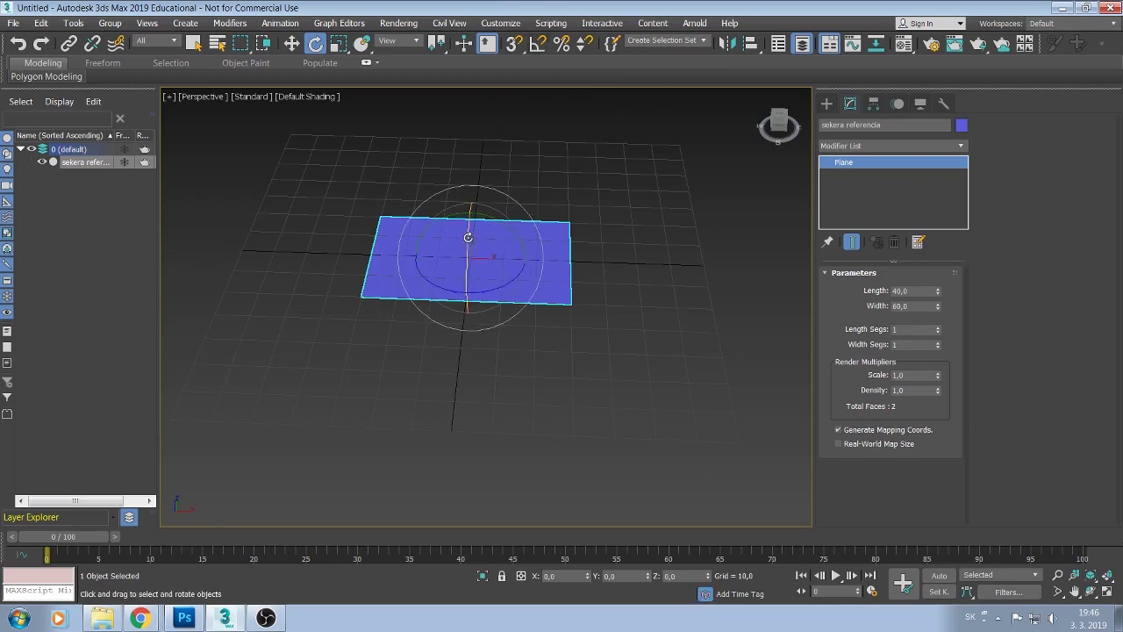
left_click_drag(468, 237, 471, 343)
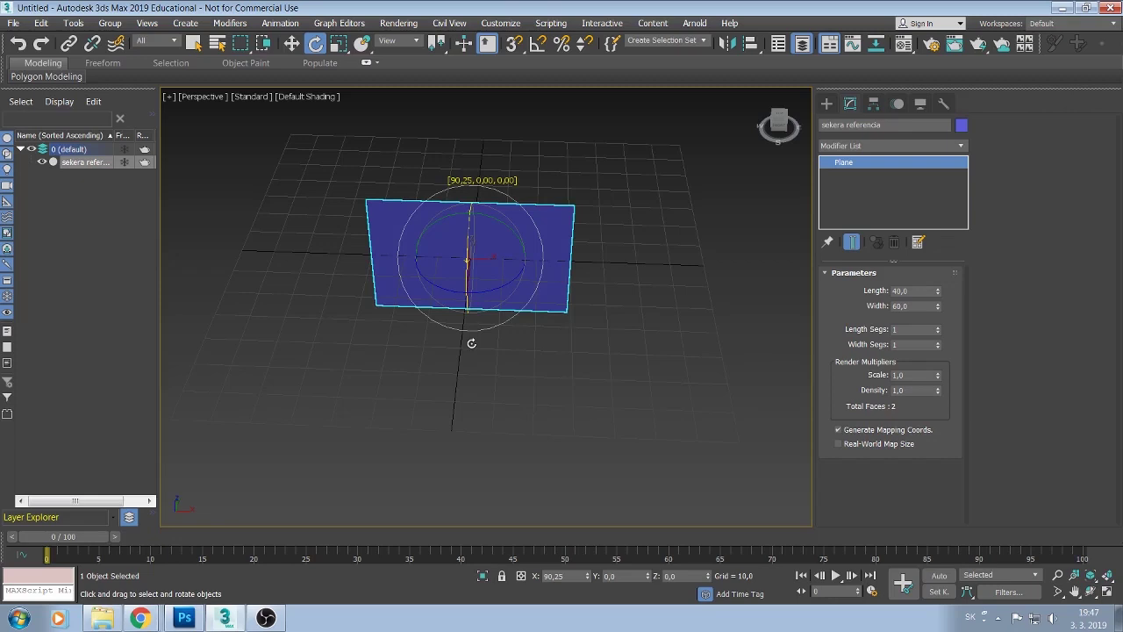
left_click_drag(471, 343, 497, 236)
left_click(20, 44)
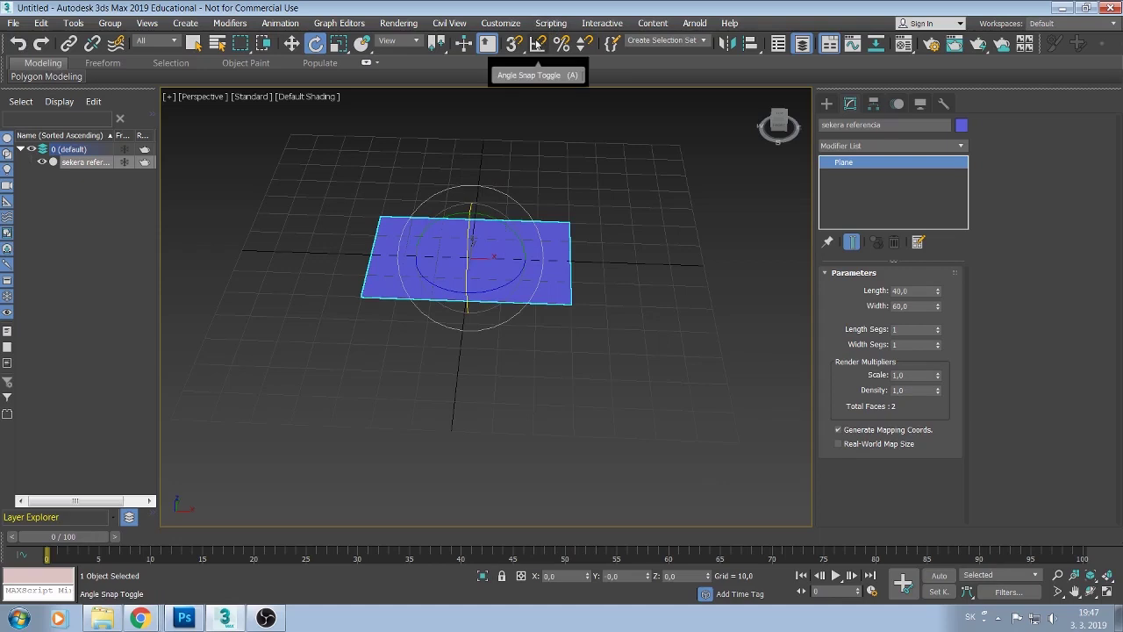
With angle snap on, rotate the plane 90° about X and orbit to face it
left_click(538, 44)
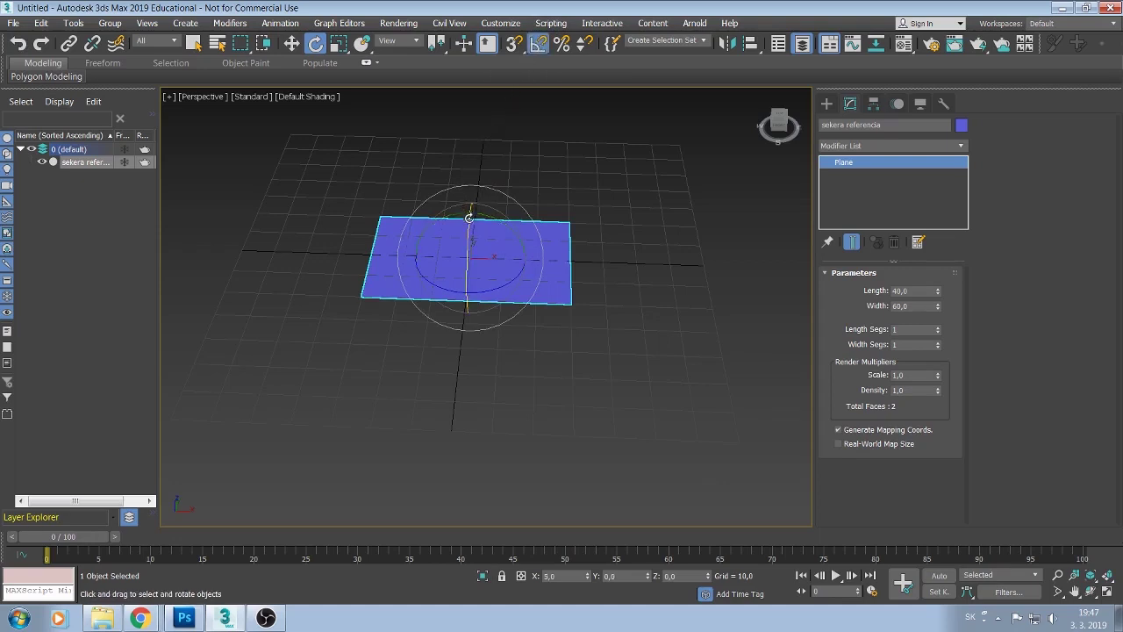
left_click_drag(467, 213, 463, 263)
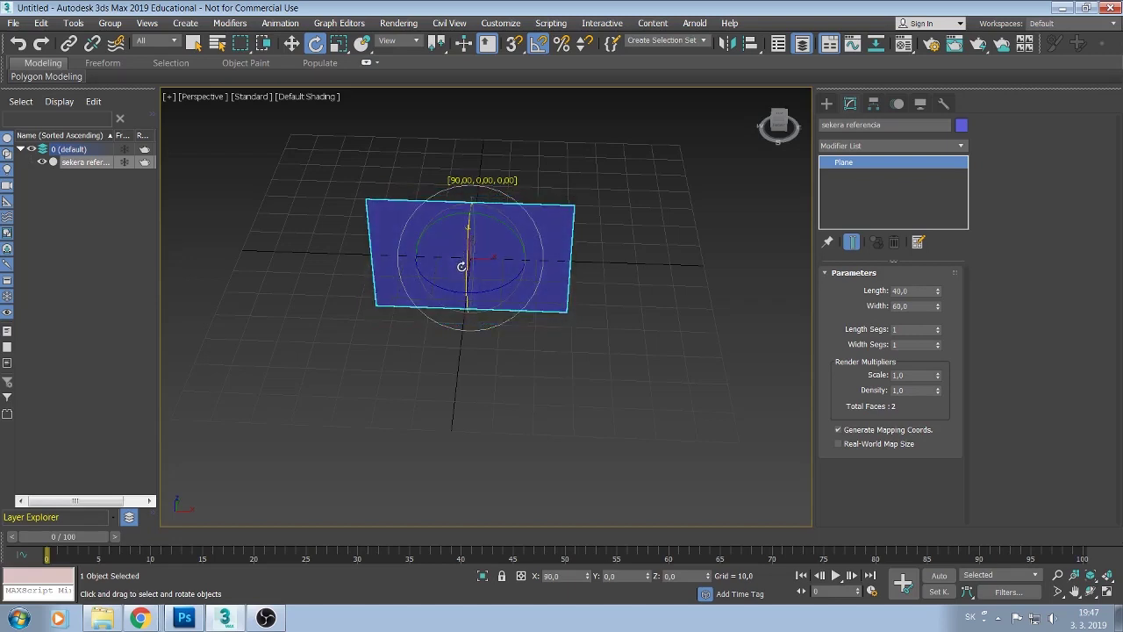
left_click_drag(462, 263, 461, 267)
left_click(291, 43)
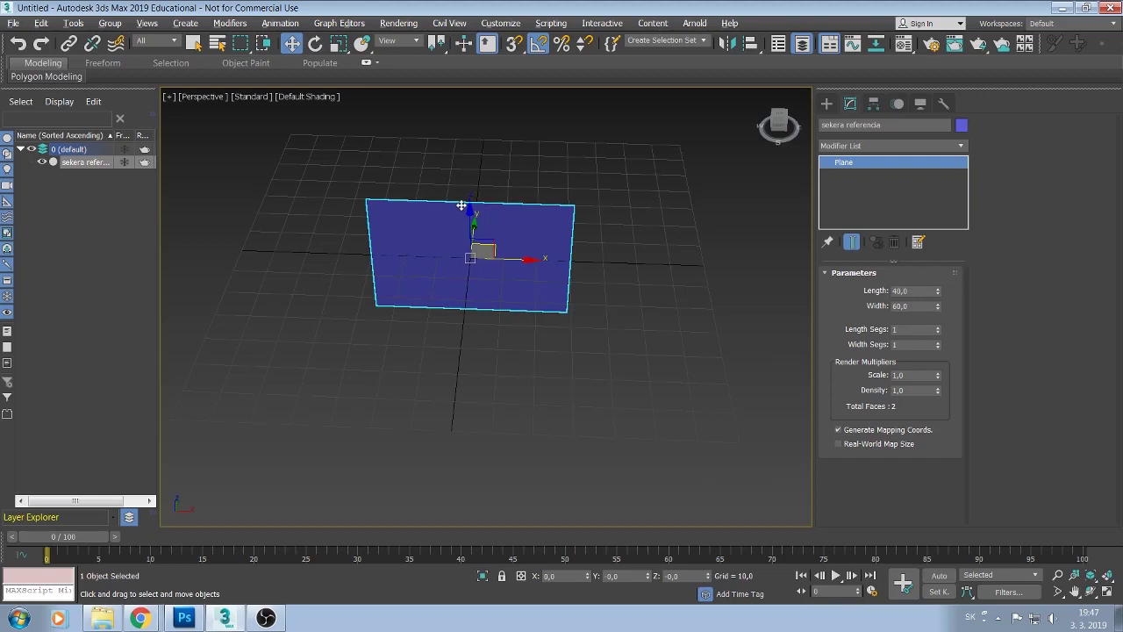
middle_click_drag(460, 206, 464, 170, "alt")
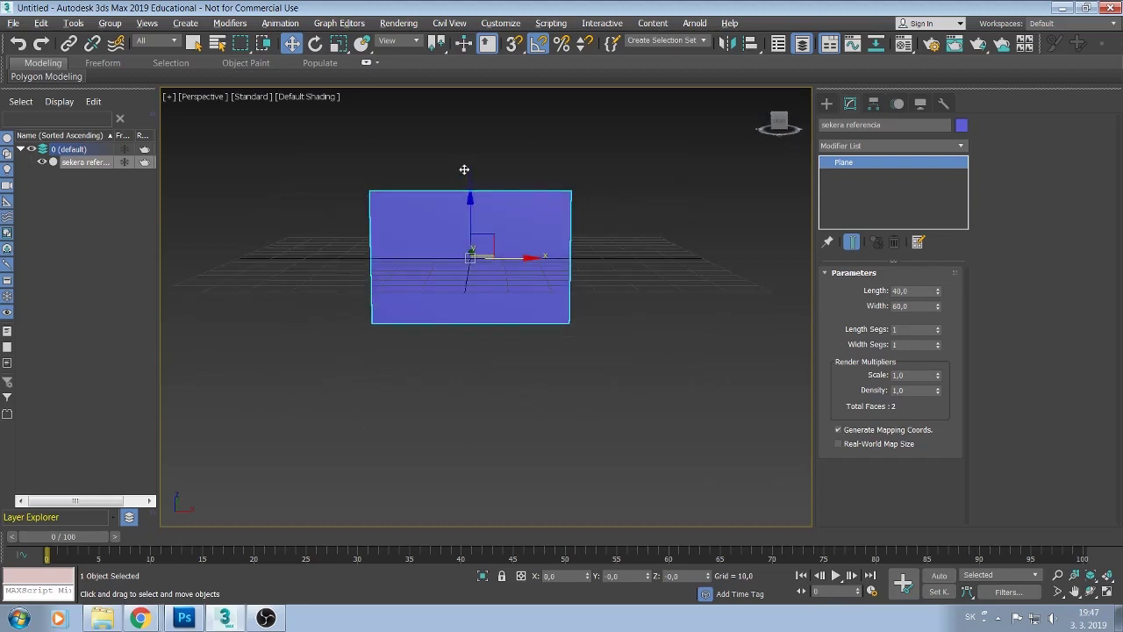
Using Affect Pivot Only, move the plane's pivot down to its bottom edge
left_click(873, 104)
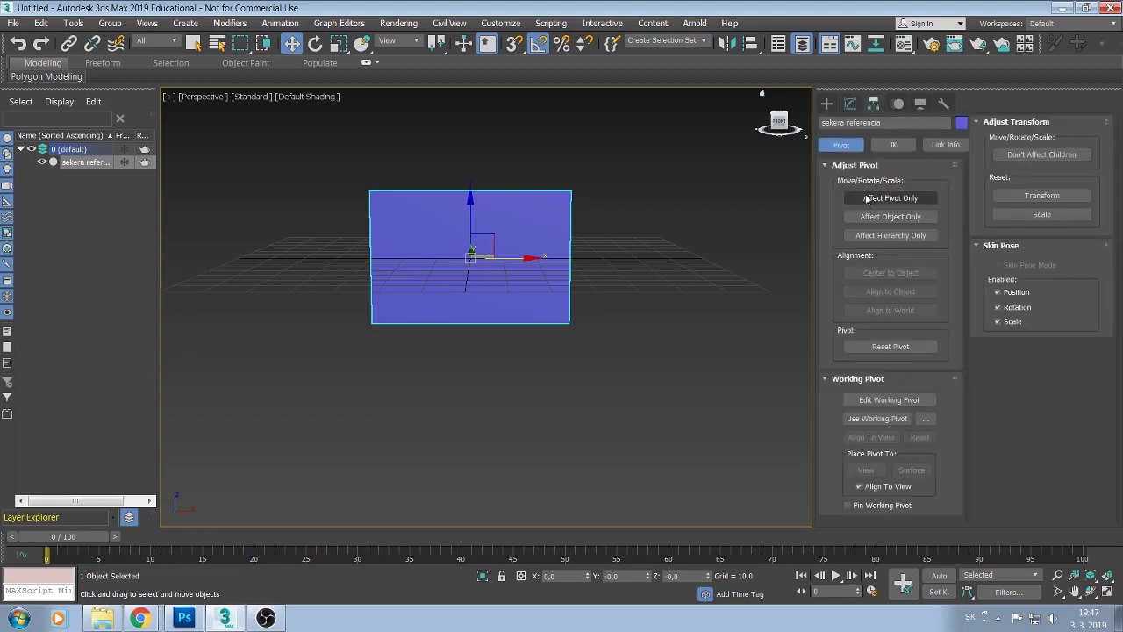
left_click(867, 200)
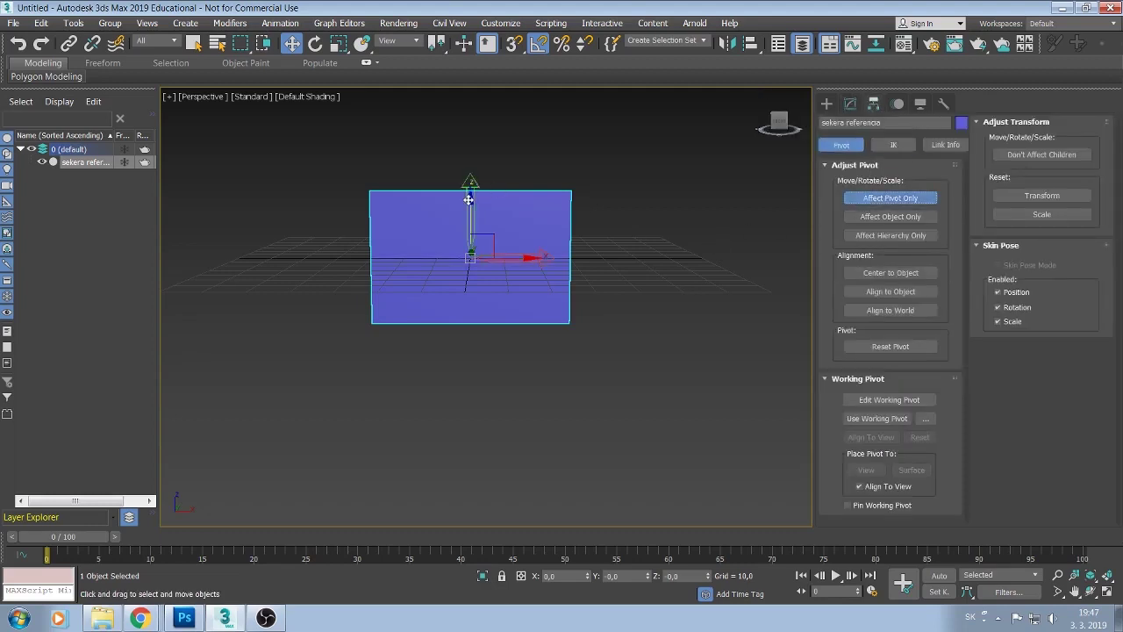
left_click_drag(470, 199, 466, 264)
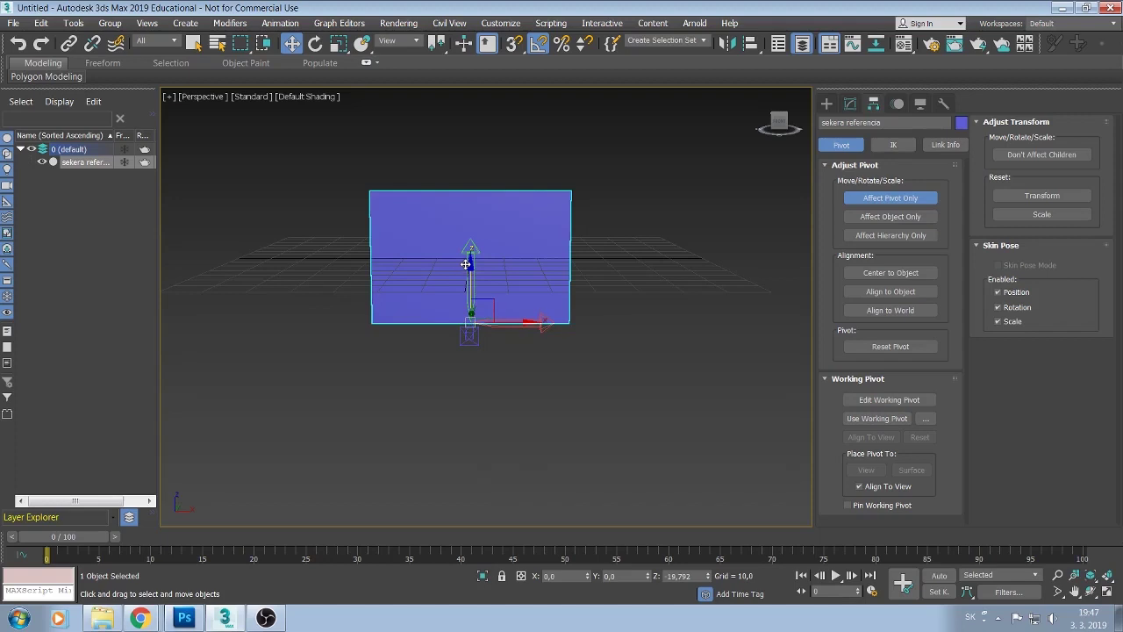
scroll(465, 264, "up", 5)
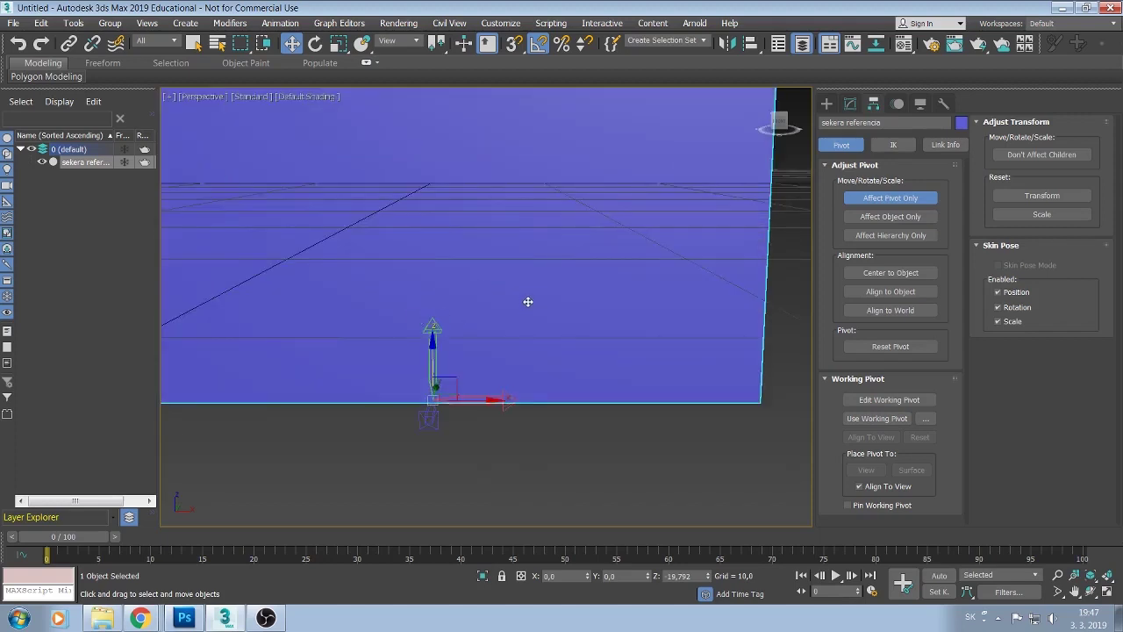
middle_click_drag(527, 302, 528, 282, "alt")
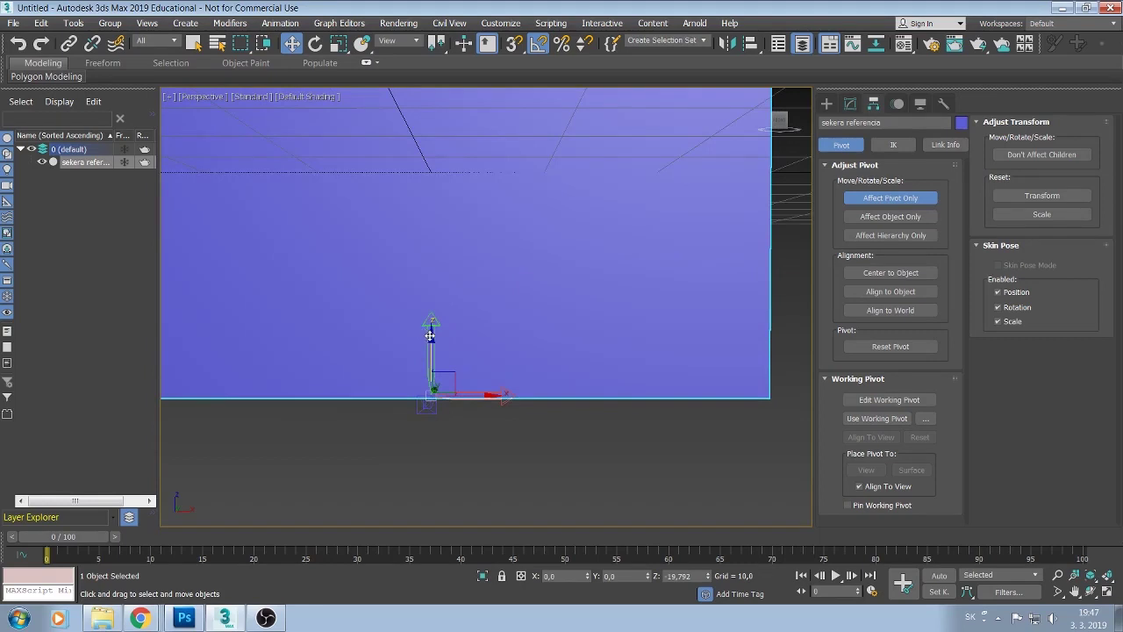
left_click_drag(429, 335, 431, 332)
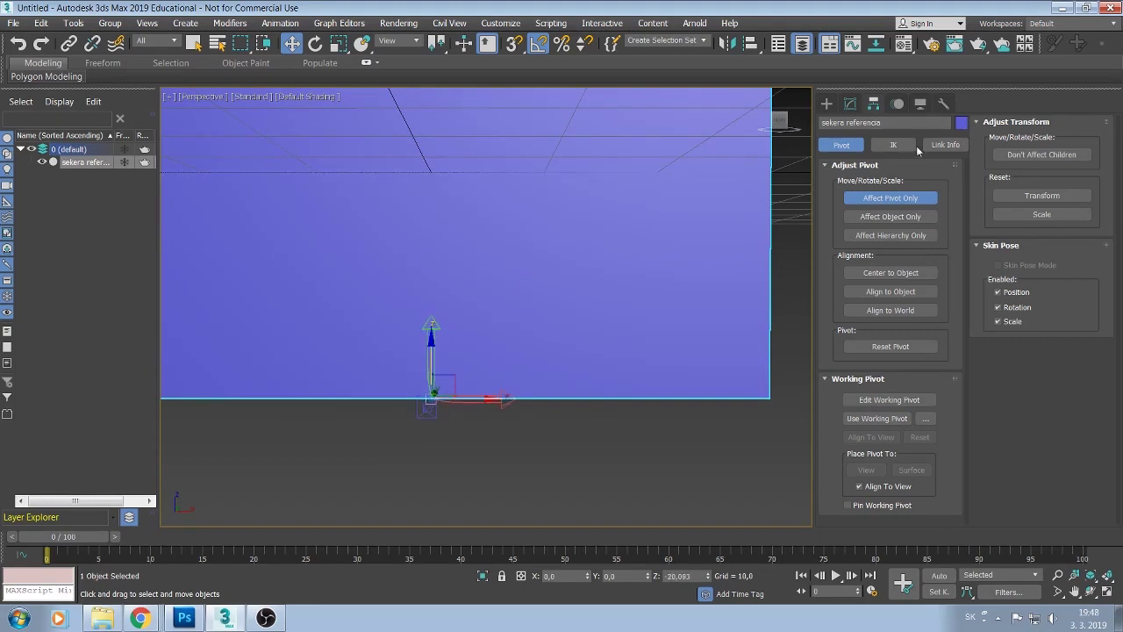
left_click(883, 200)
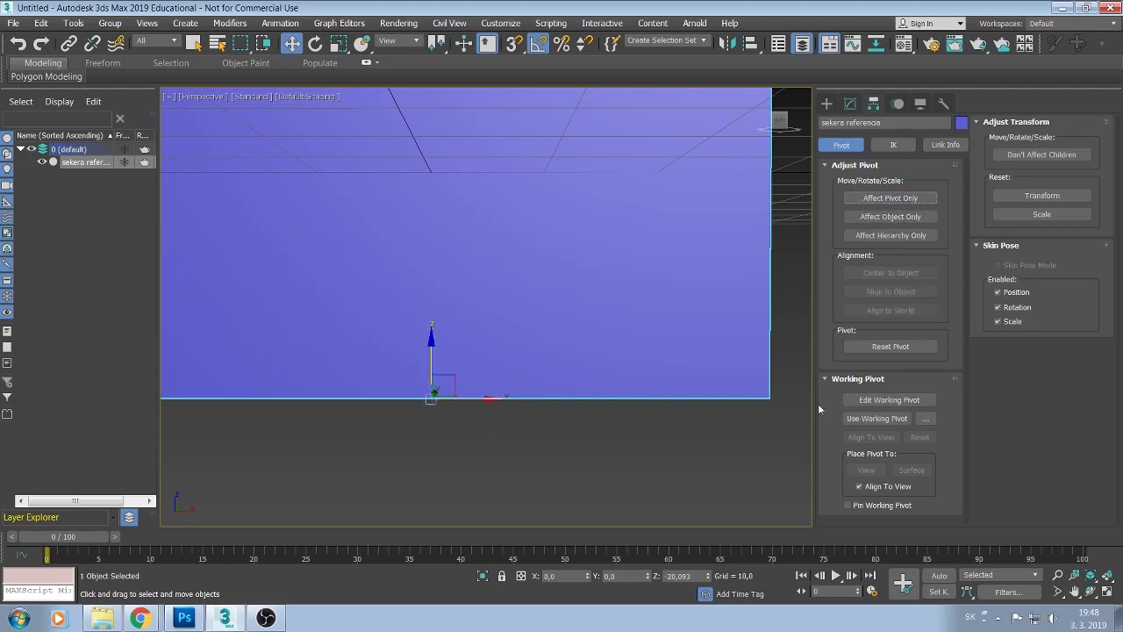
Zero the plane's Z height and move it along Y to 28,946, keeping X at 0
right_click(710, 576)
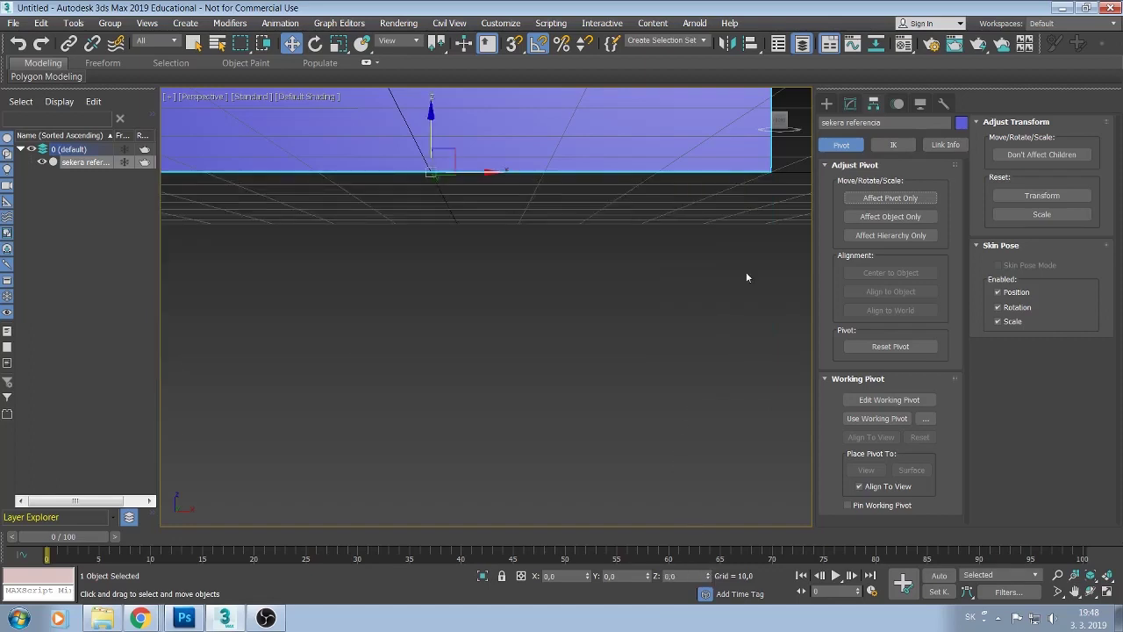
left_click(849, 104)
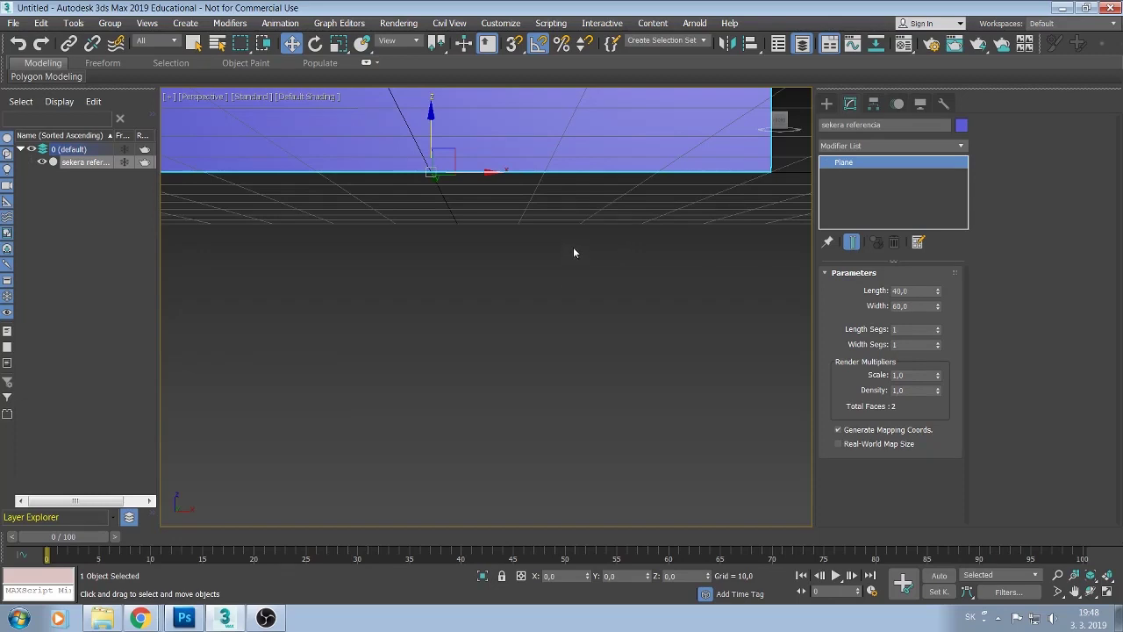
middle_click_drag(573, 246, 630, 442)
scroll(629, 422, "down", 2)
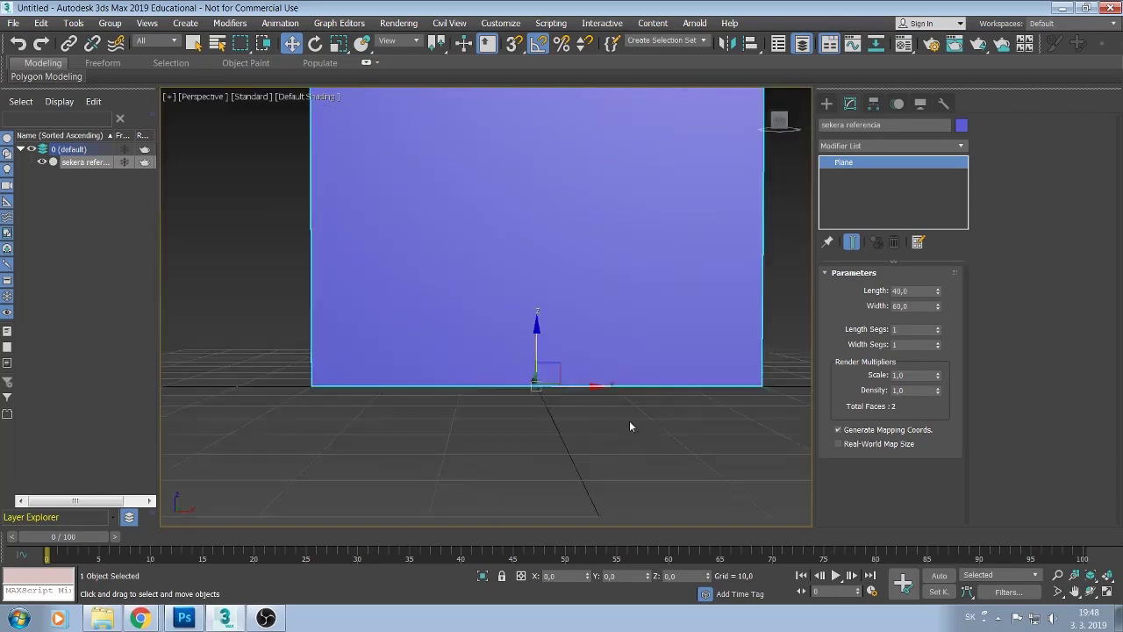
scroll(626, 423, "down", 2)
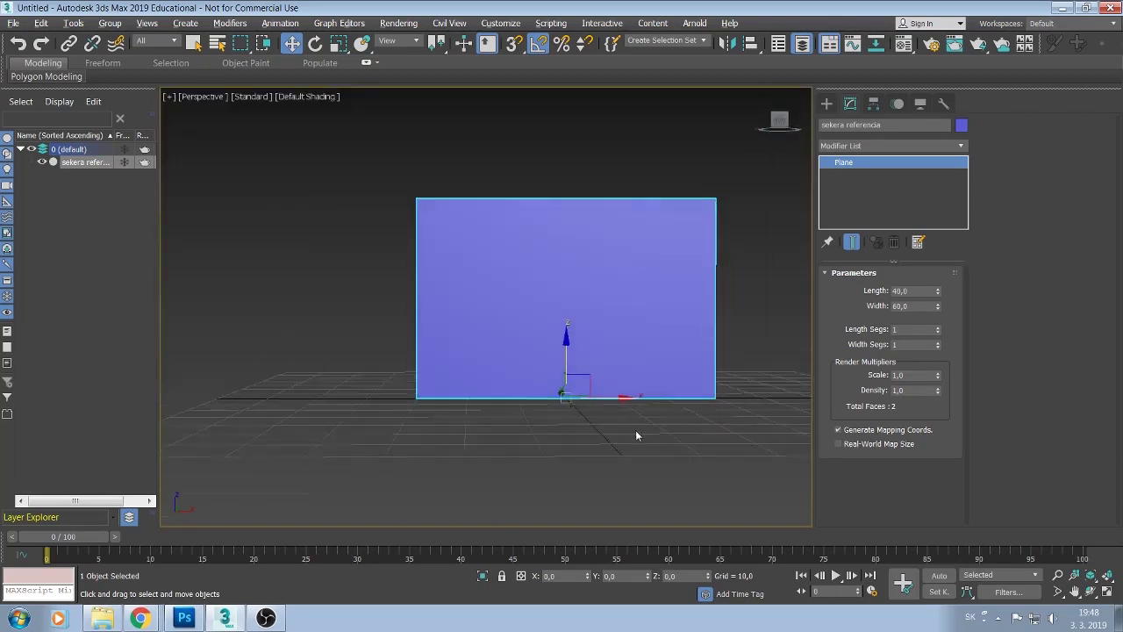
middle_click_drag(636, 431, 635, 461, "alt")
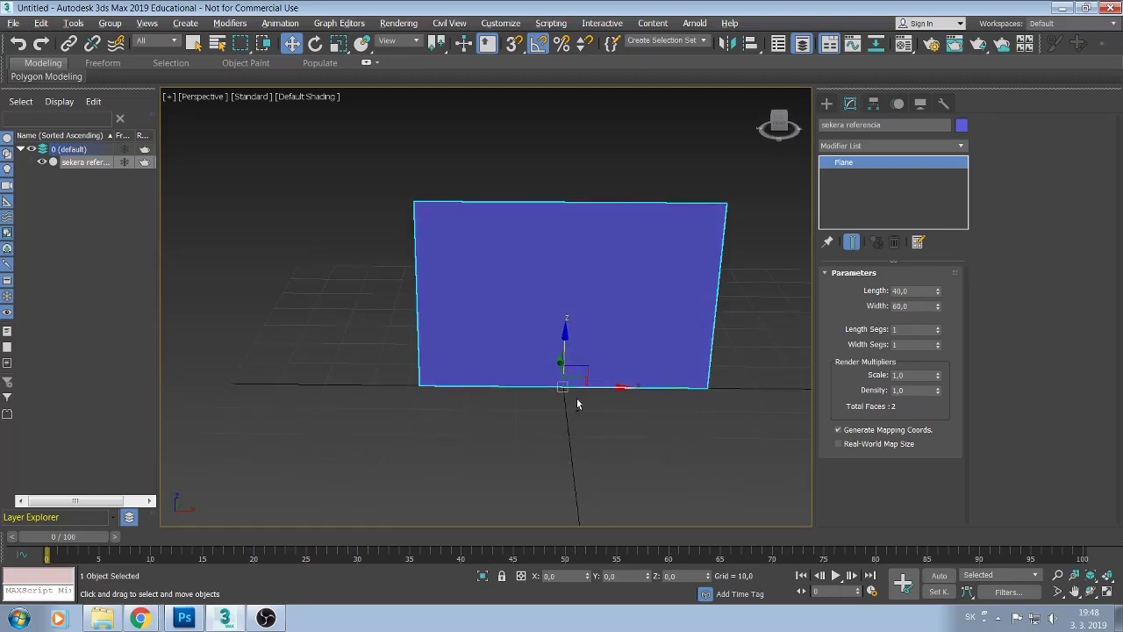
middle_click_drag(576, 398, 601, 401, "alt")
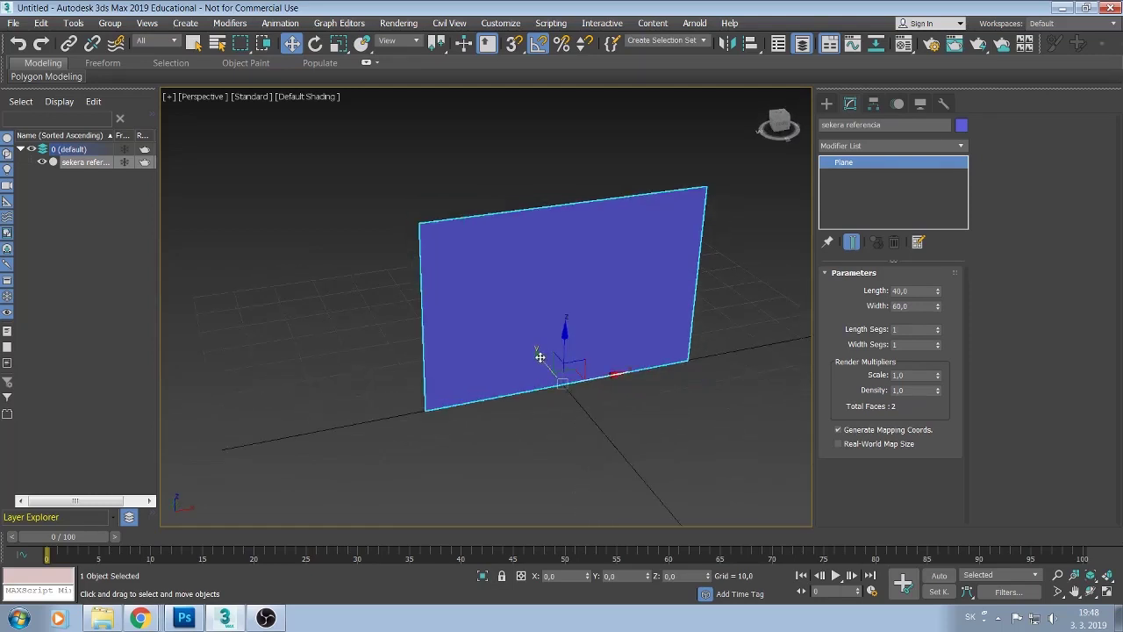
left_click_drag(539, 359, 513, 291)
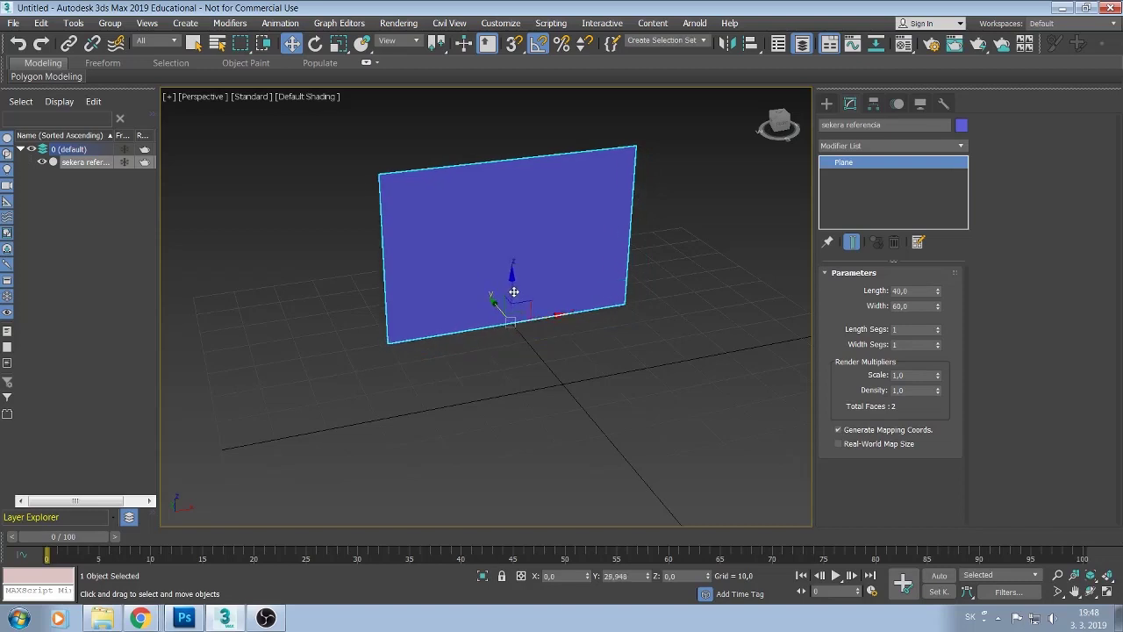
middle_click_drag(662, 405, 638, 387, "alt")
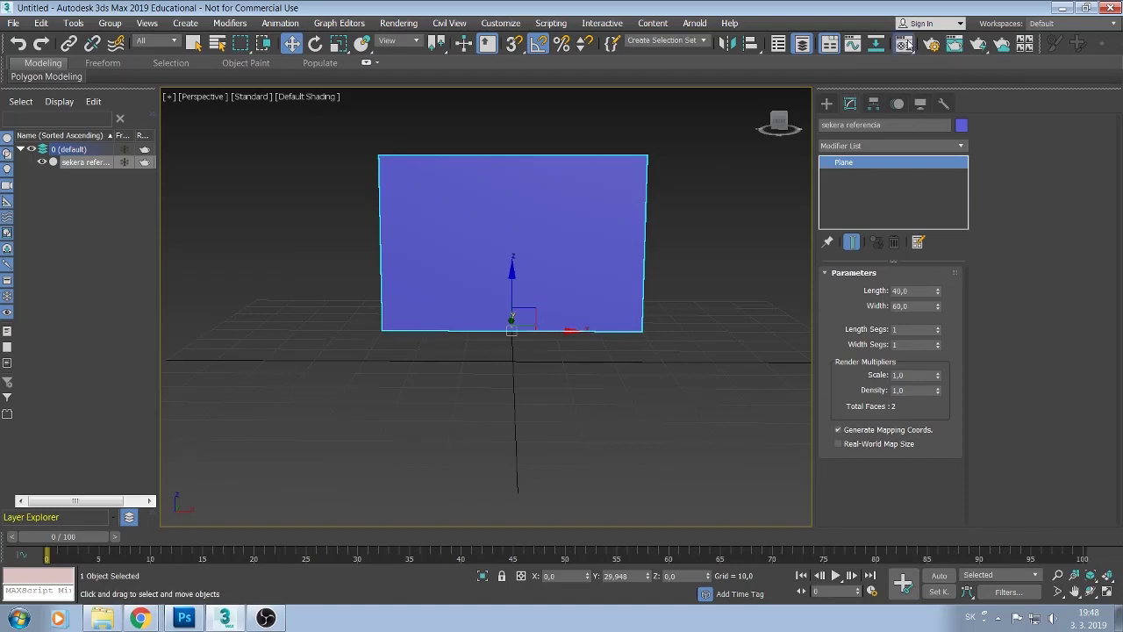
In the Material Editor, pick an empty slot and browse to D:\_3D MAX projekty\sekera\textury
left_click(905, 44)
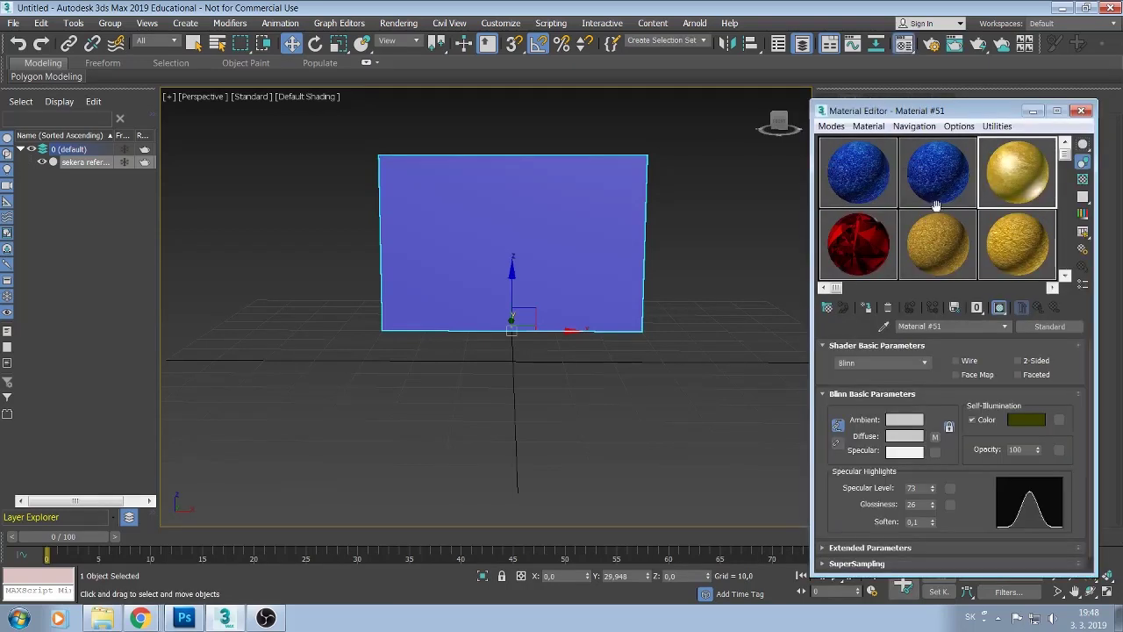
left_click_drag(1064, 155, 1064, 213)
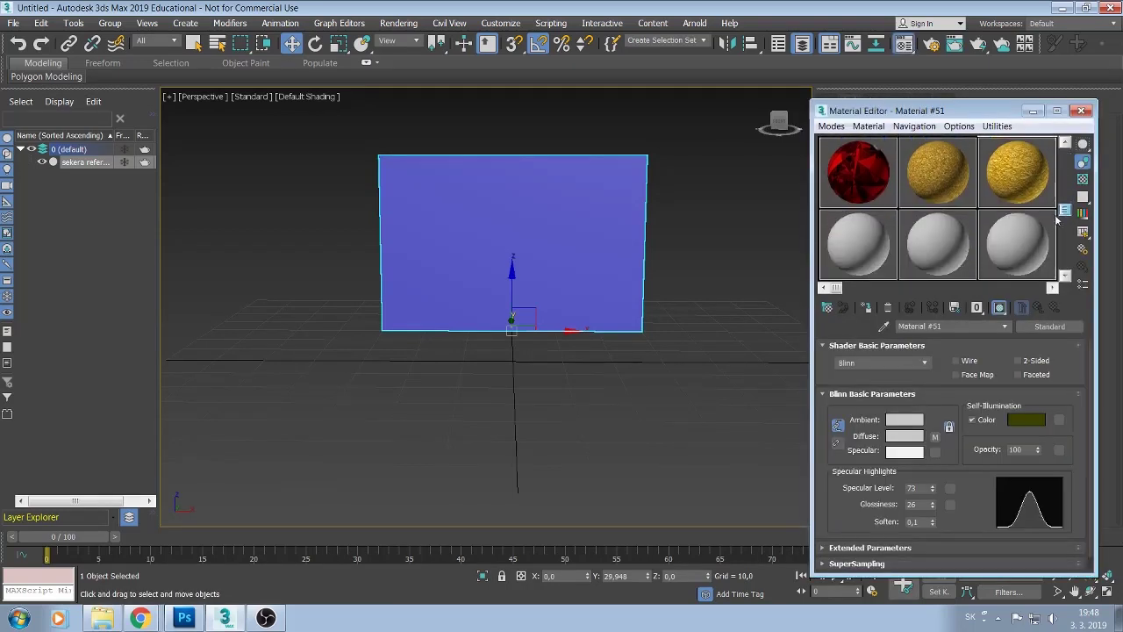
left_click(851, 241)
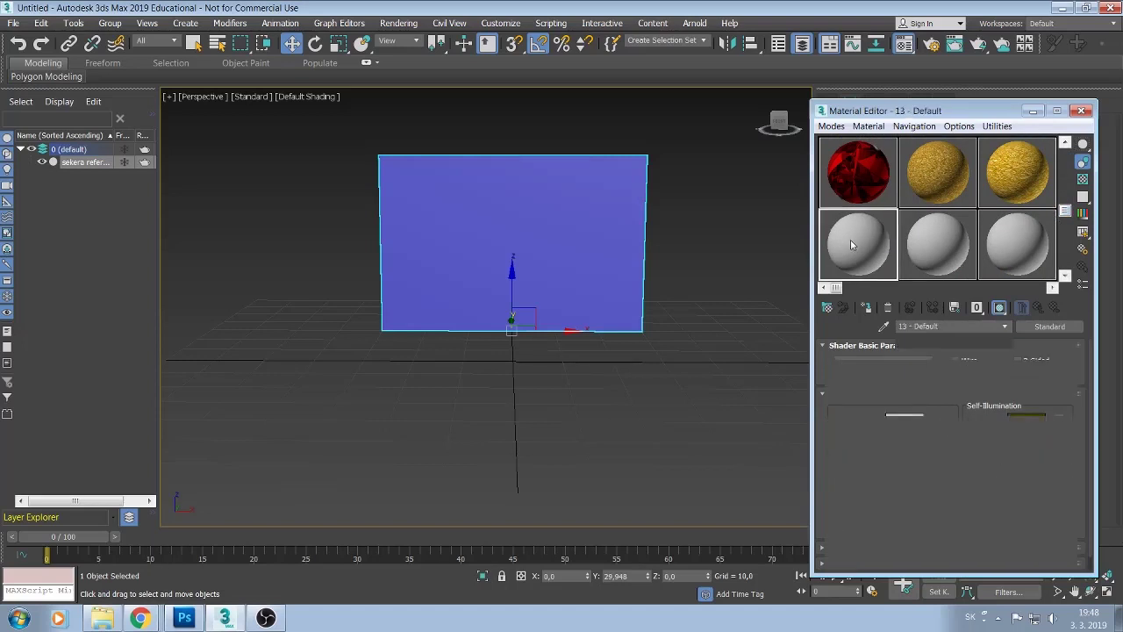
left_click(103, 618)
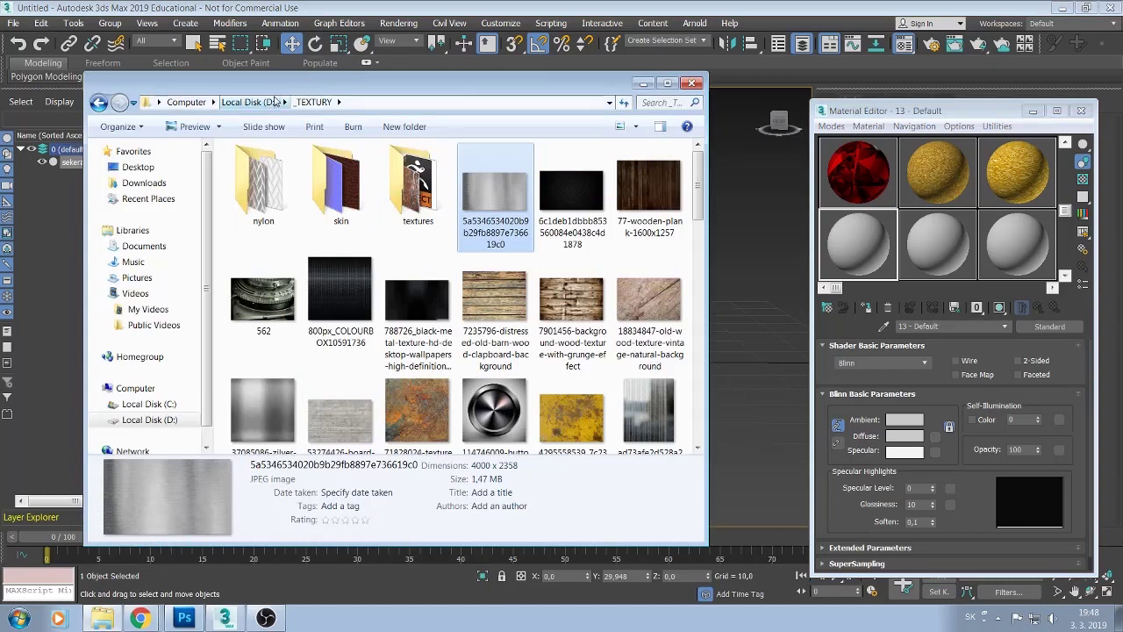
left_click(272, 103)
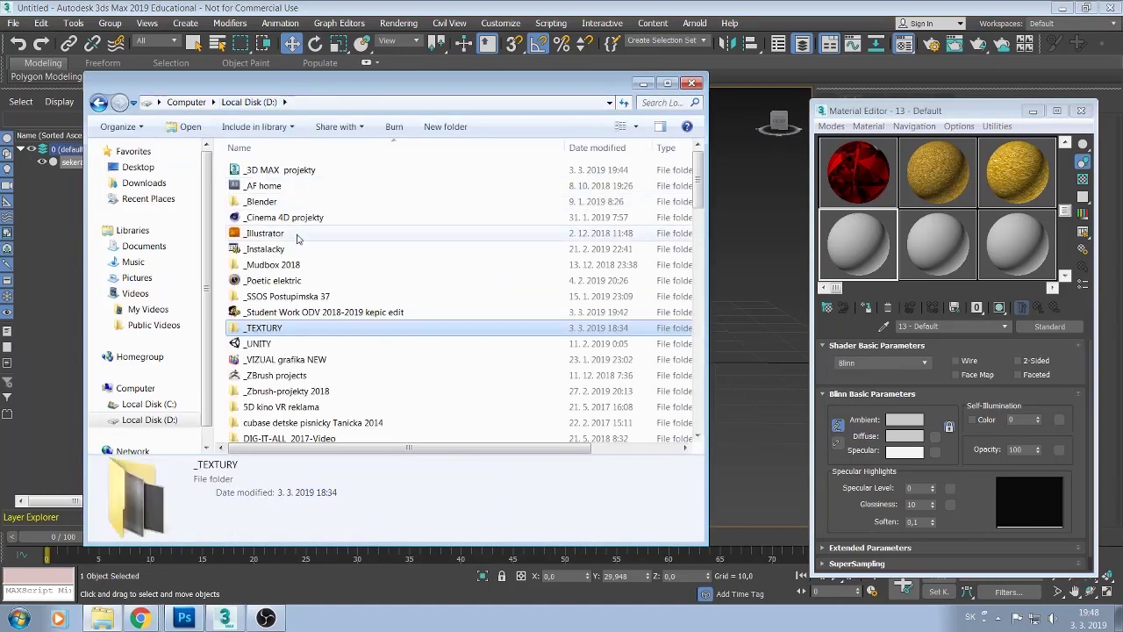
double_click(282, 172)
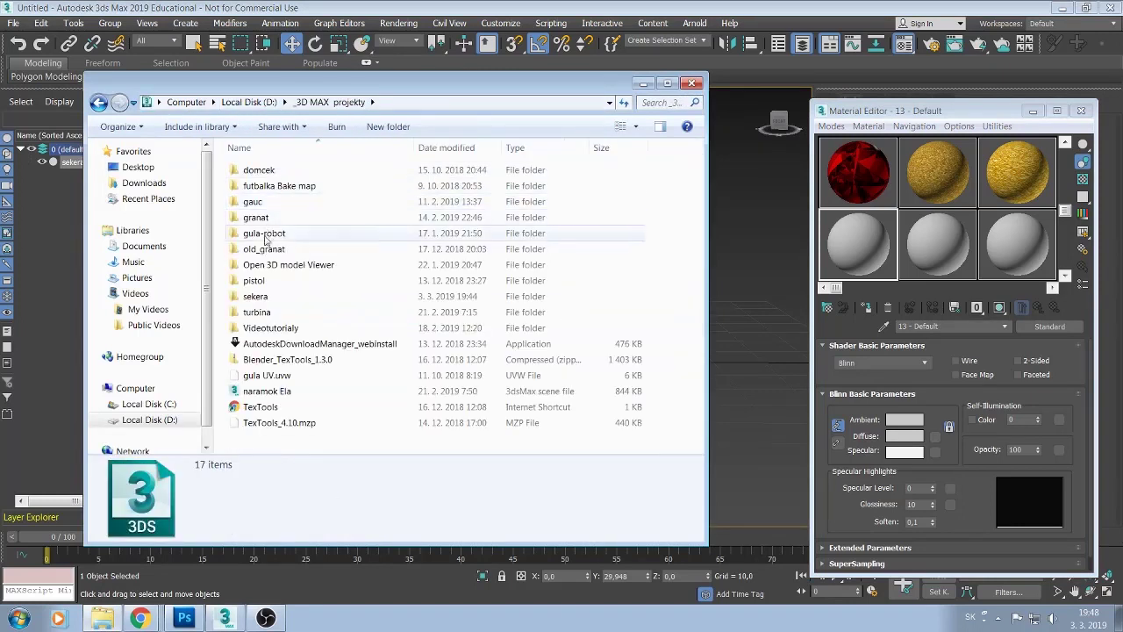
left_click(250, 298)
double_click(250, 298)
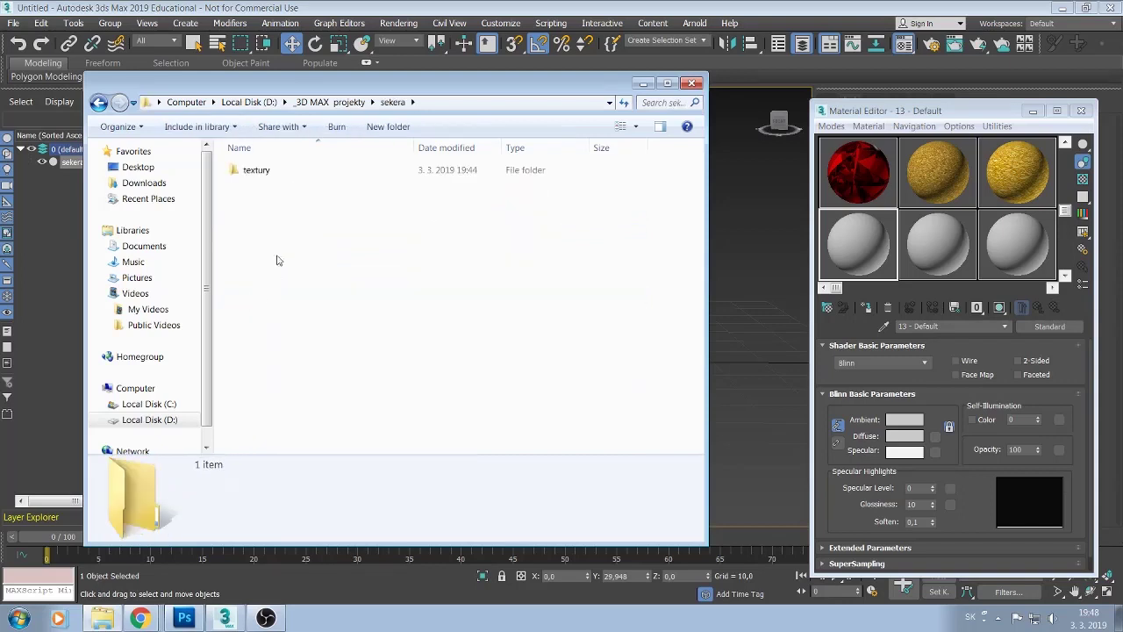
double_click(266, 170)
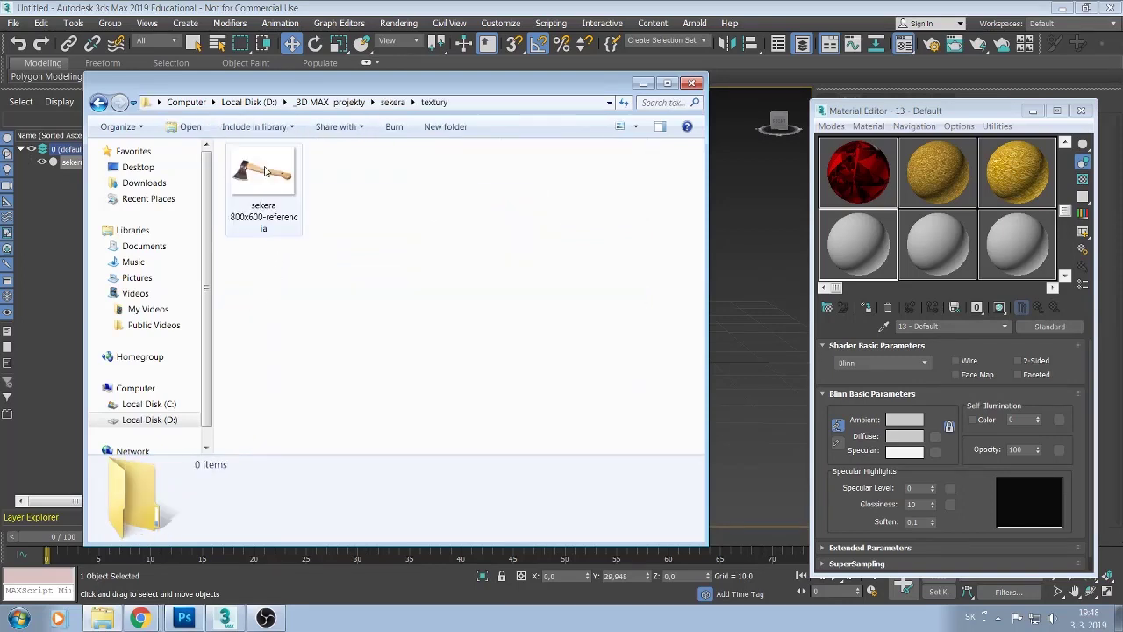
Drop the sekera 800x600-referencia image onto the slot and assign Material #52 to the plane
left_click(266, 174)
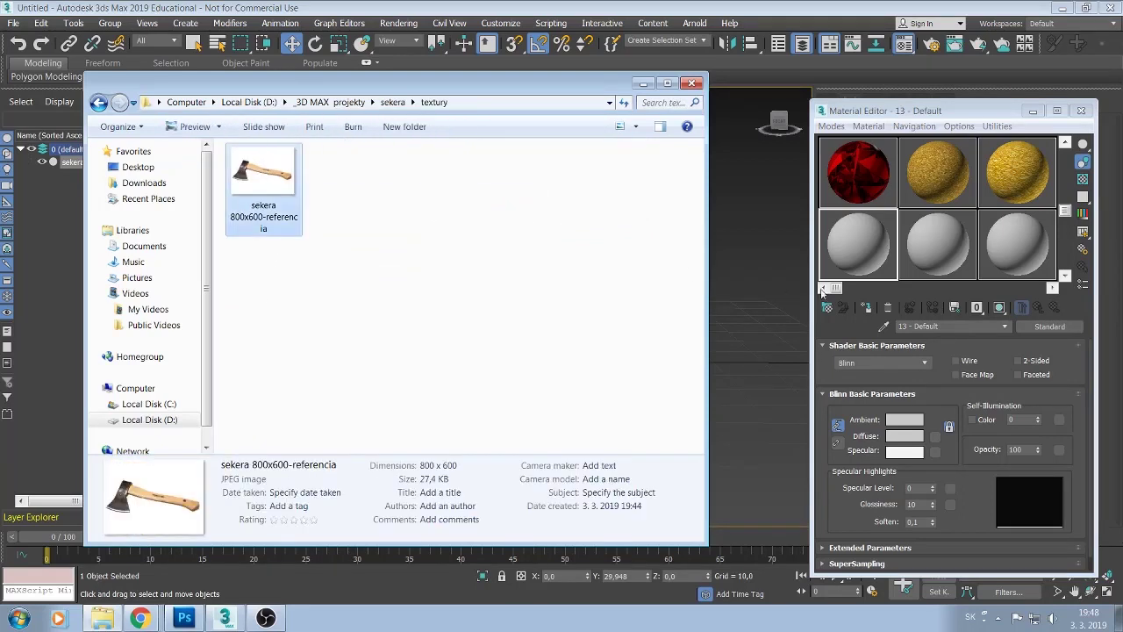
left_click_drag(871, 265, 868, 266)
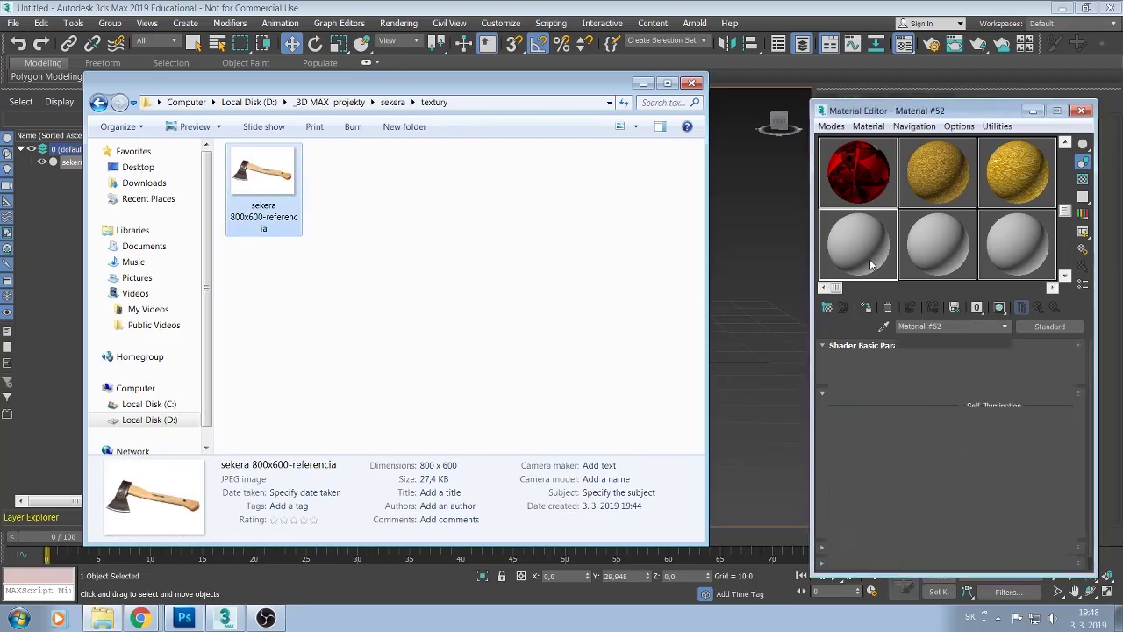
left_click(643, 82)
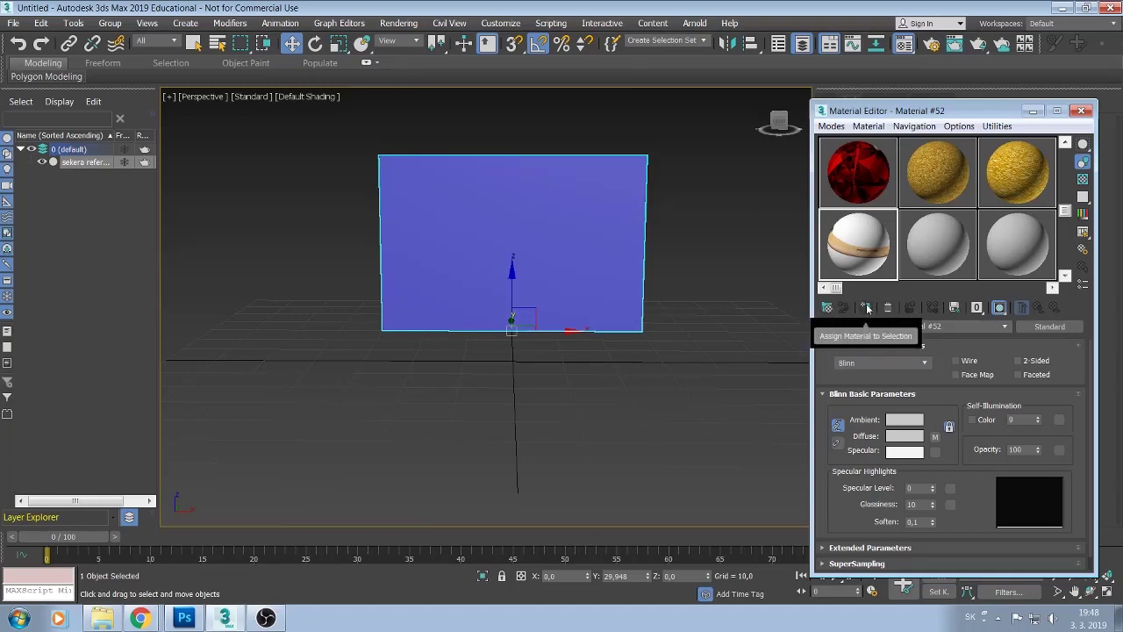
left_click(866, 307)
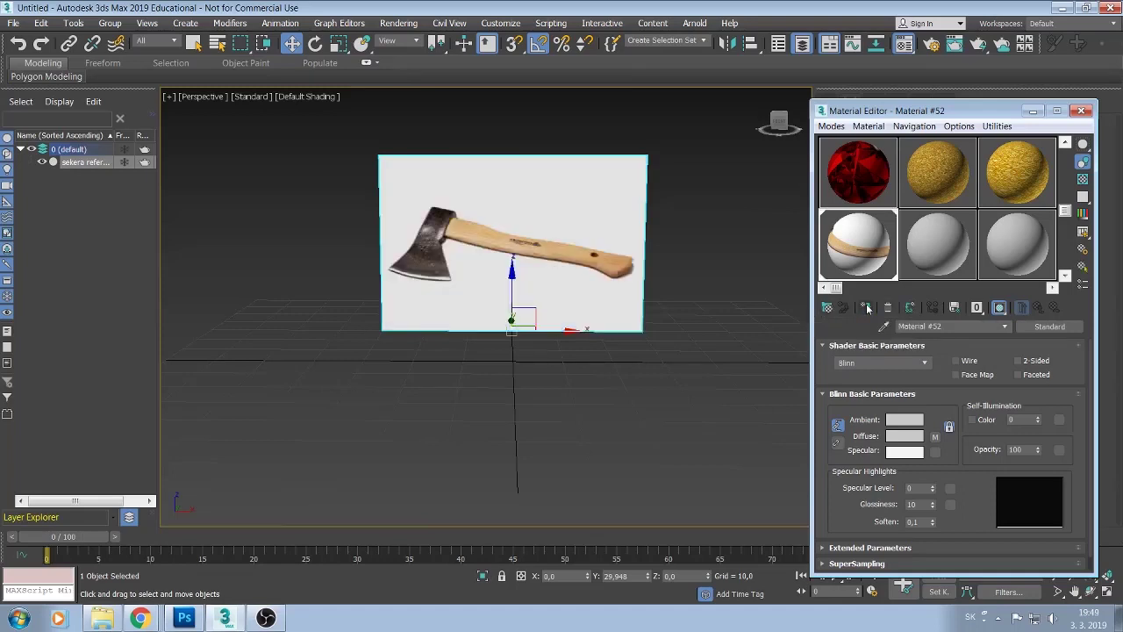